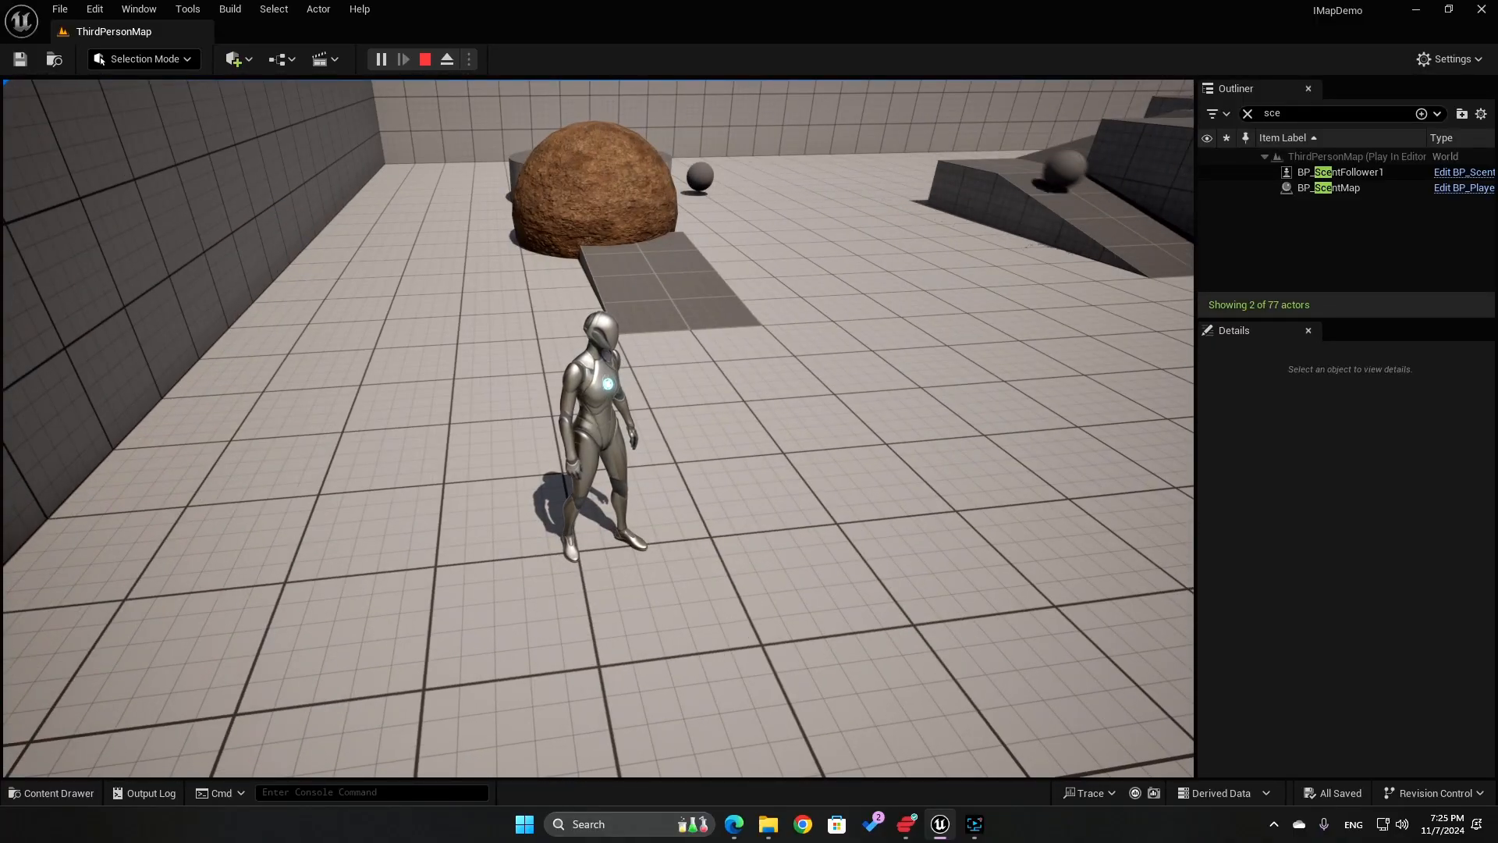
# Run the character around the level's blocks and ramps to observe how the spheres and the rusty scent follower chase it, and end the play session
pyautogui.press('d')
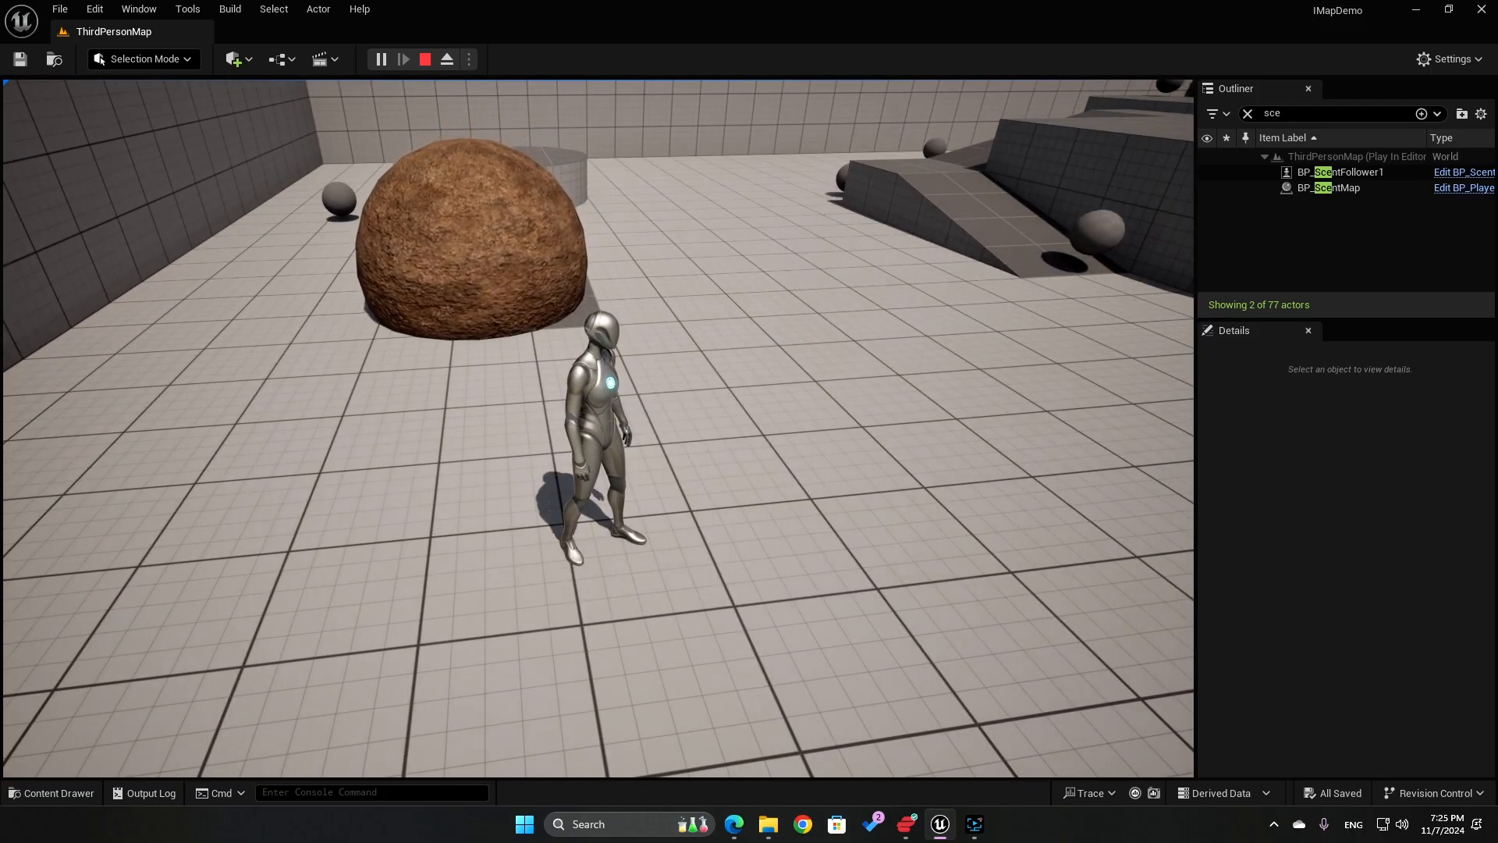
pyautogui.press('w')
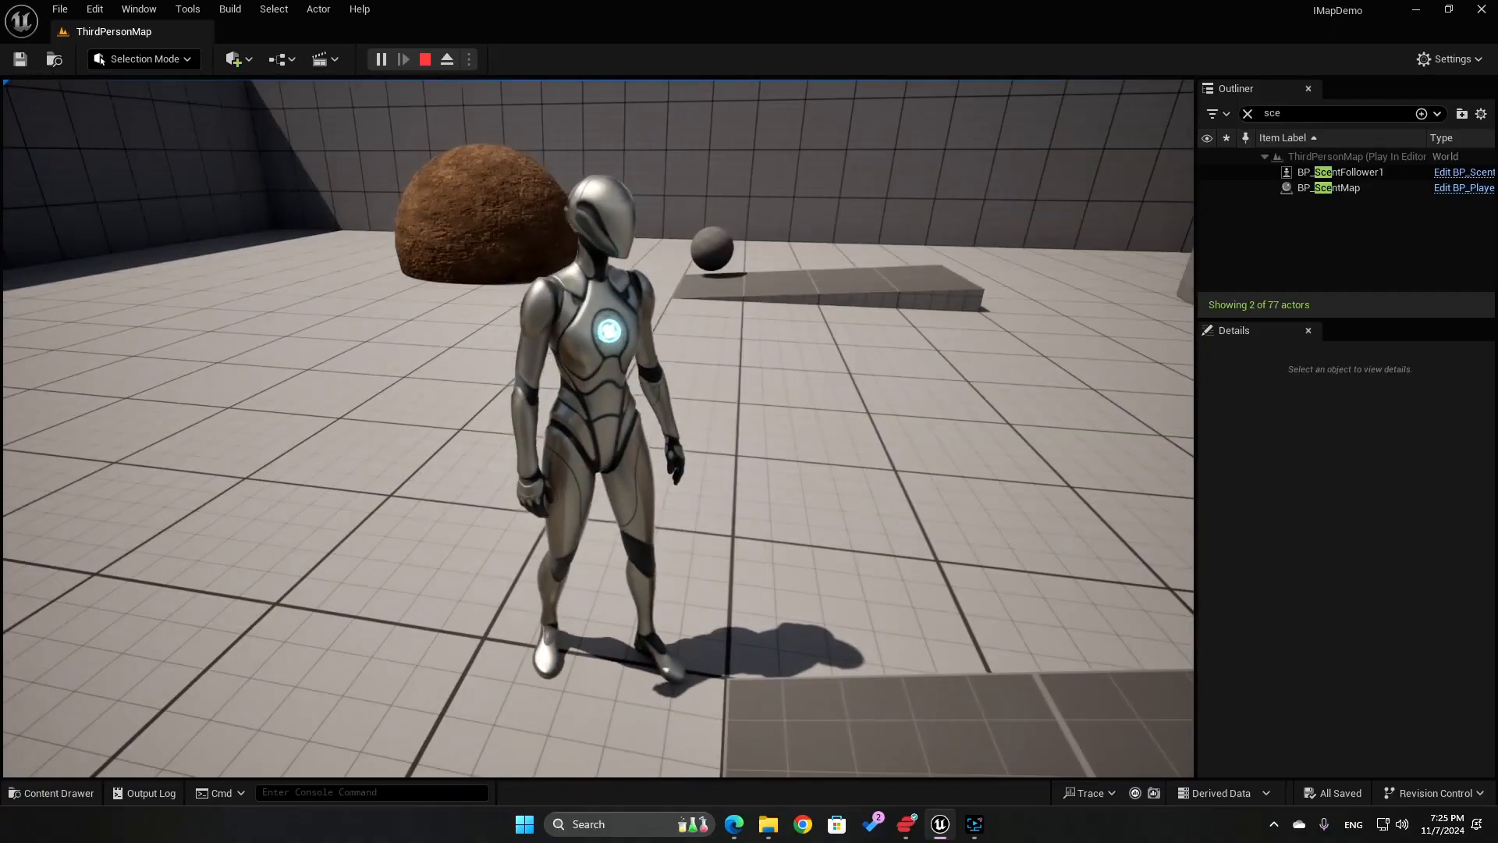
pyautogui.press('w')
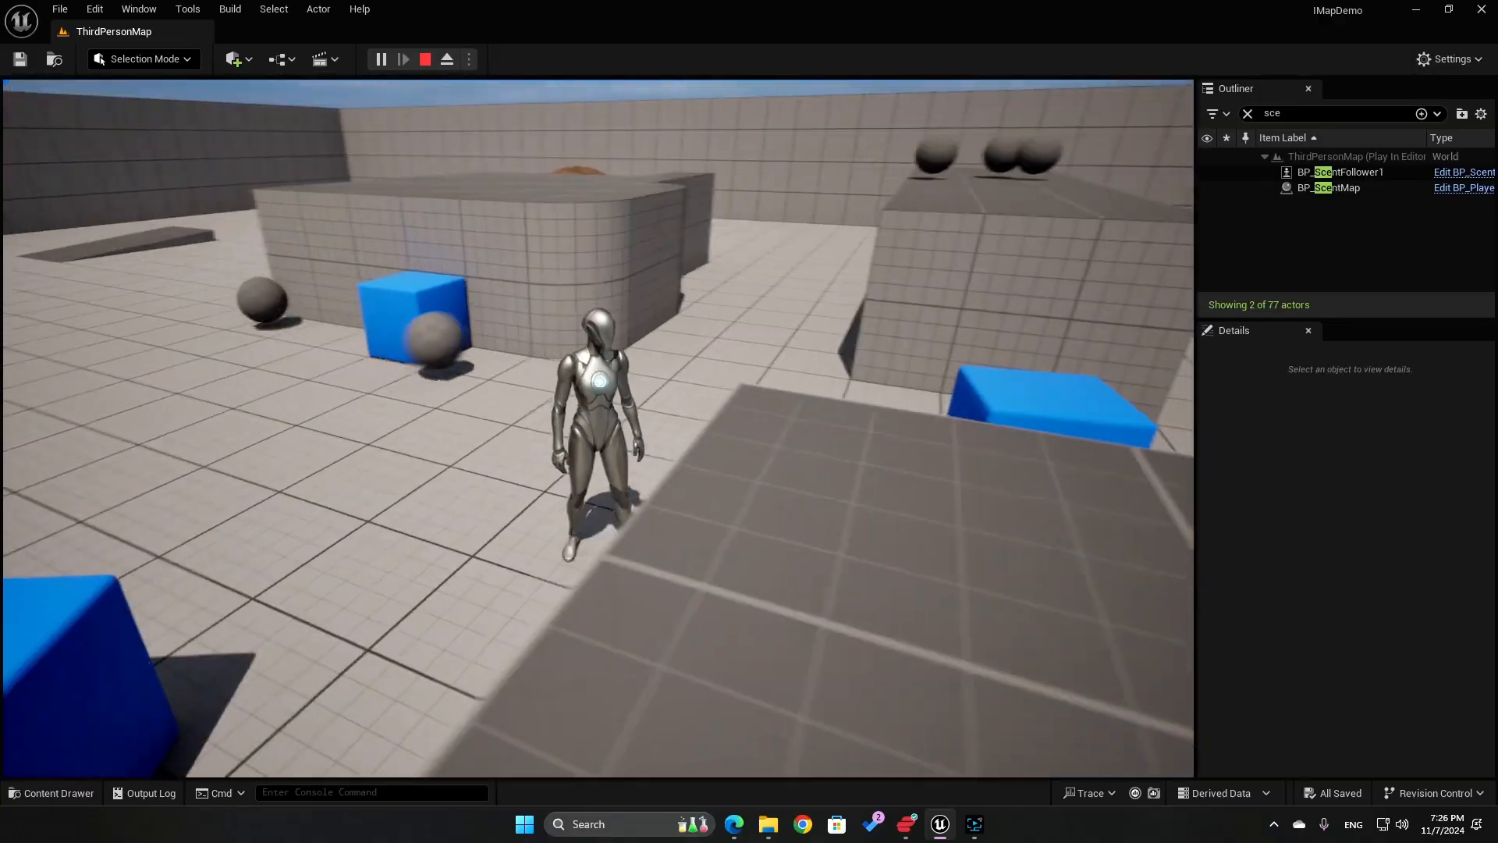
pyautogui.press('w')
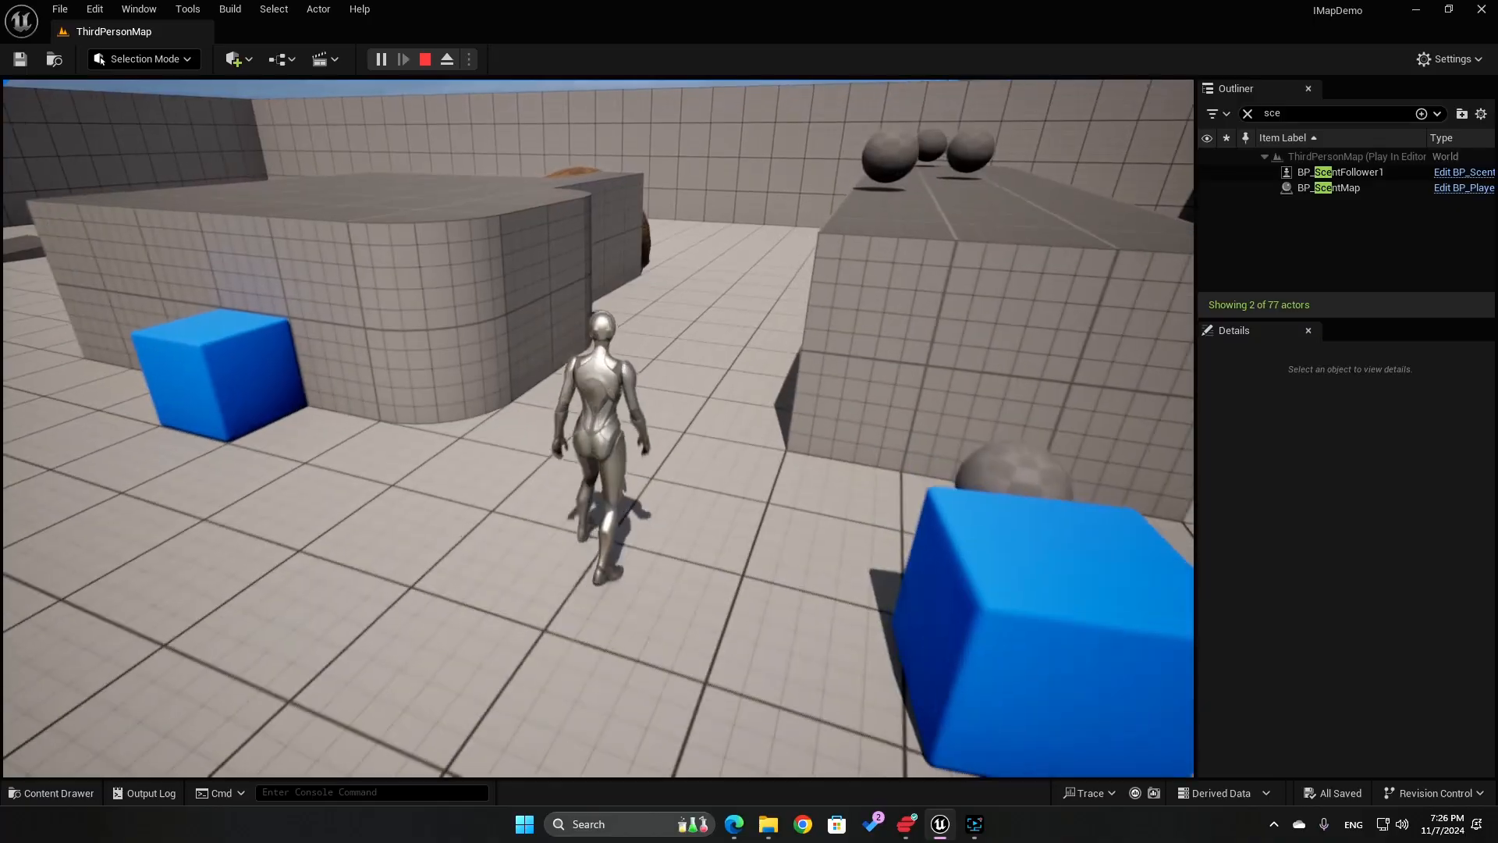
pyautogui.press('s')
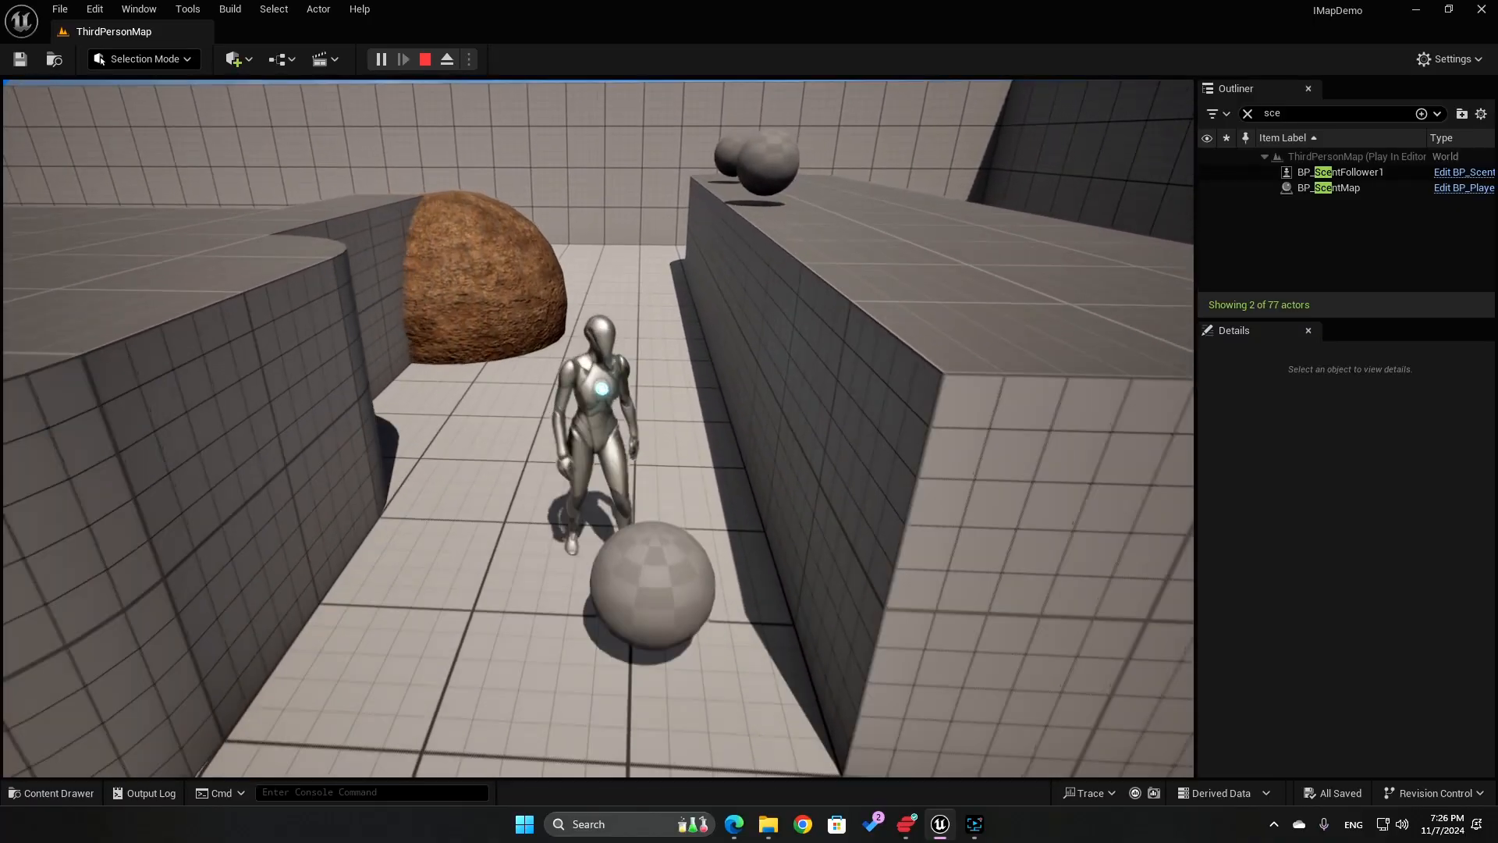
pyautogui.press('a')
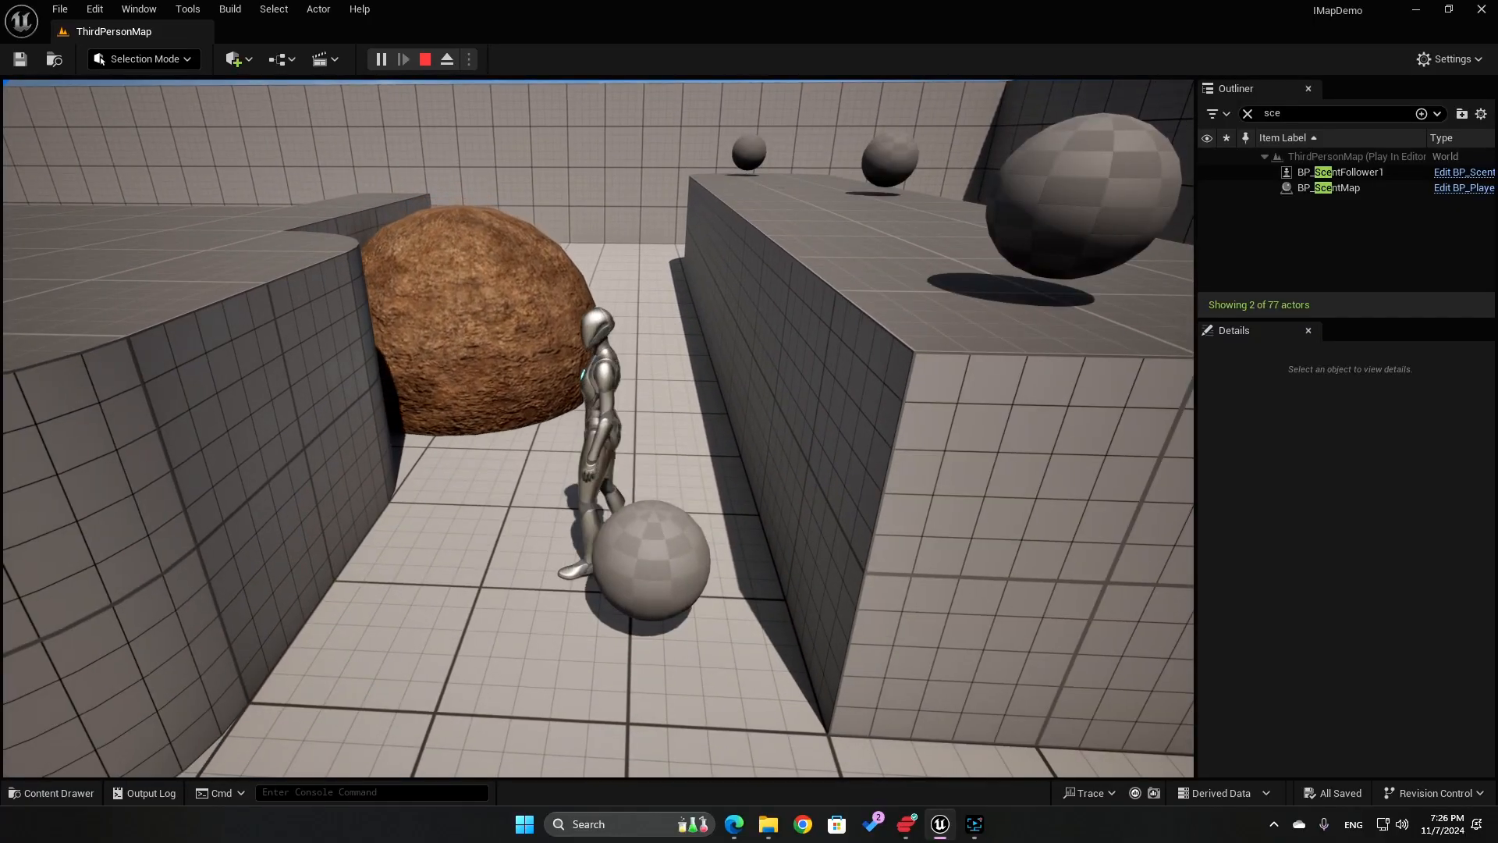
pyautogui.press('w')
pyautogui.press('w')
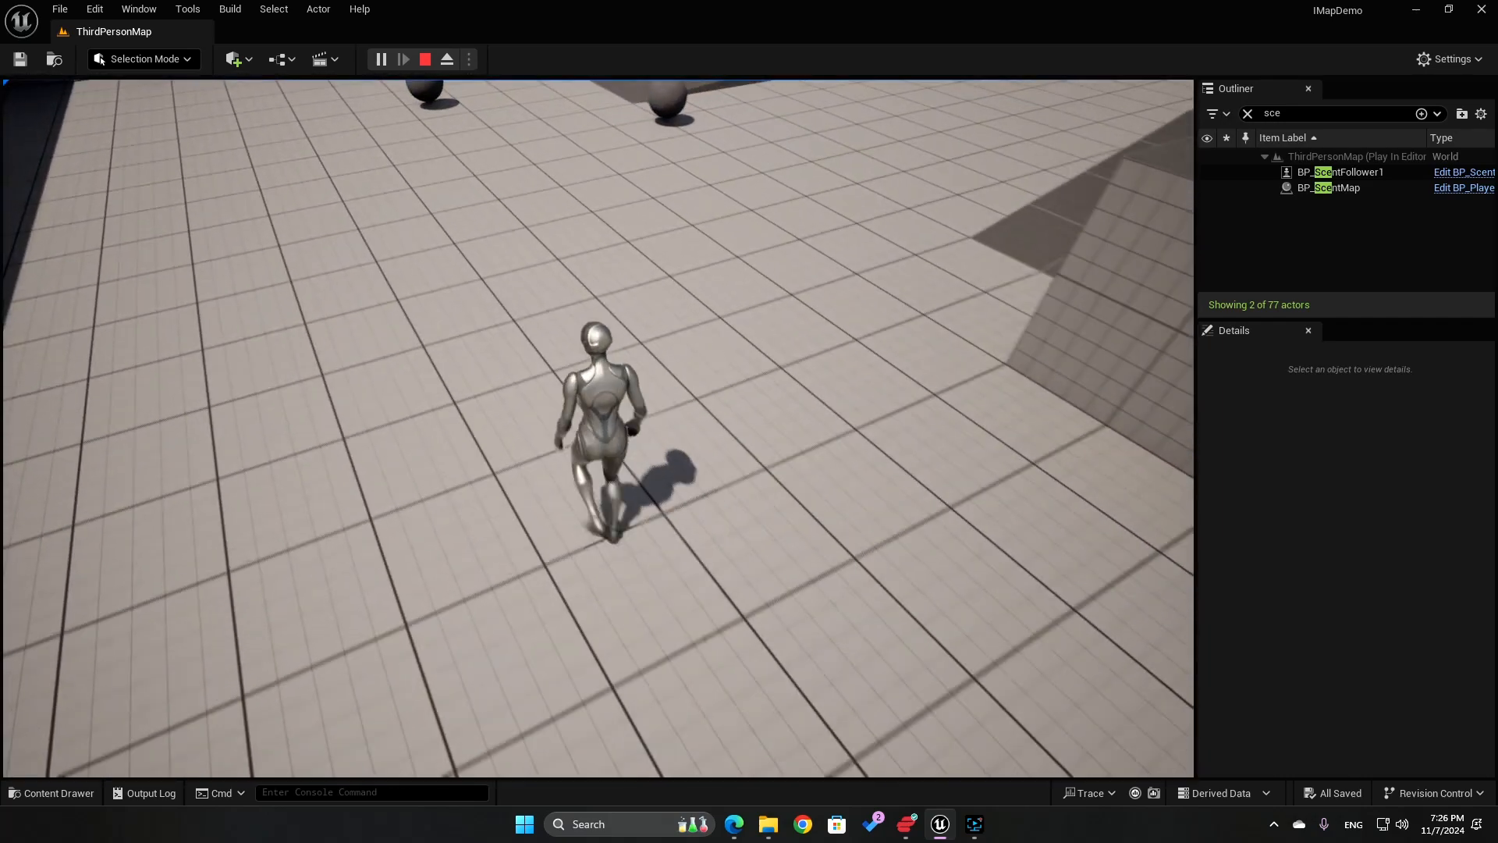
pyautogui.press('Escape')
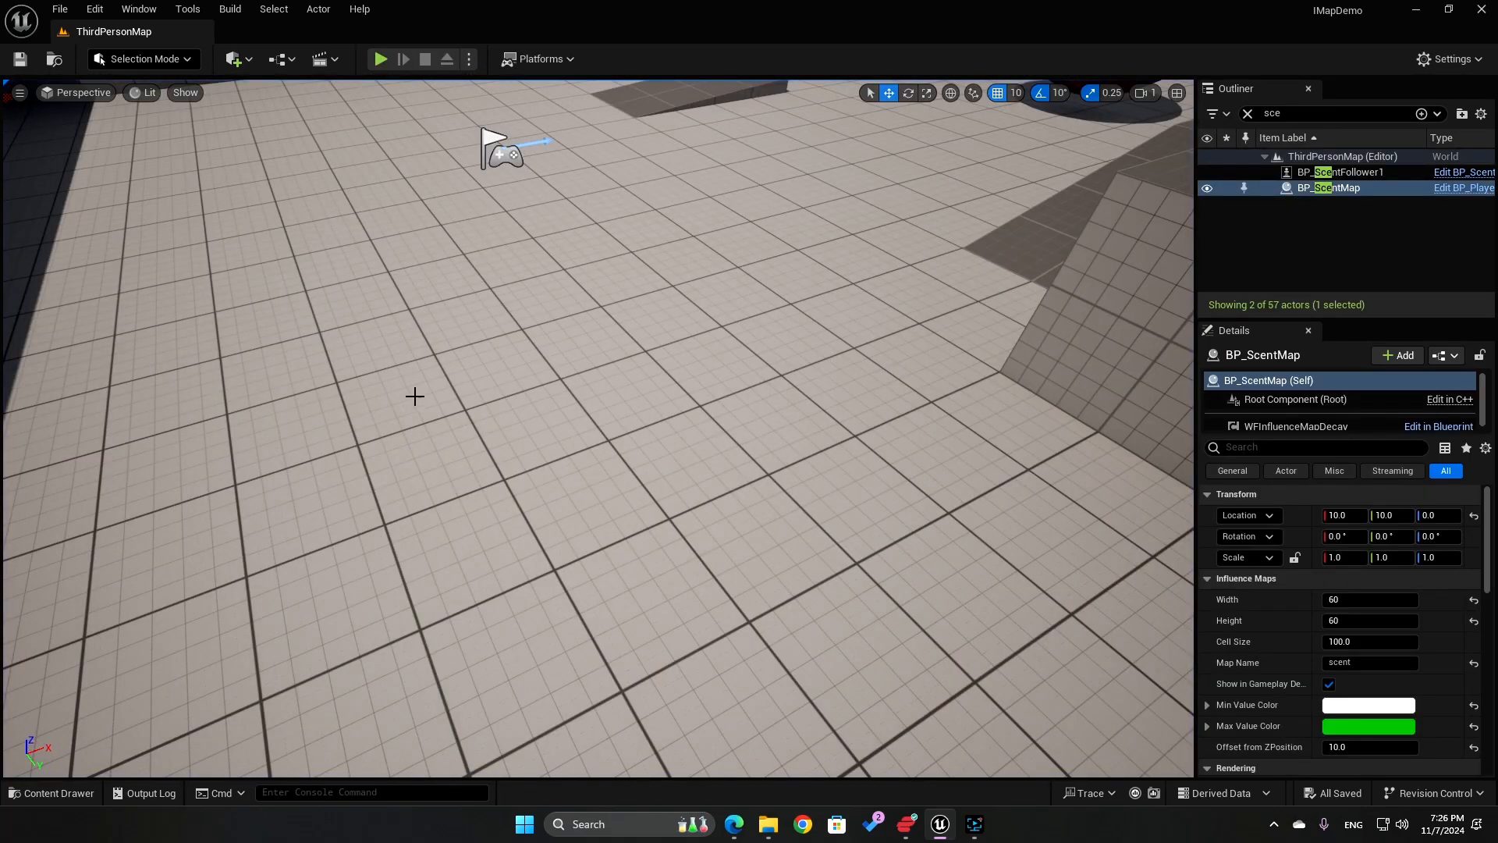
# Filter the level's actors by "follow" and duplicate BP_Follower2, BP_Follower3 and BP_Follower4 four times
pyautogui.click(1317, 110)
pyautogui.write('follow')
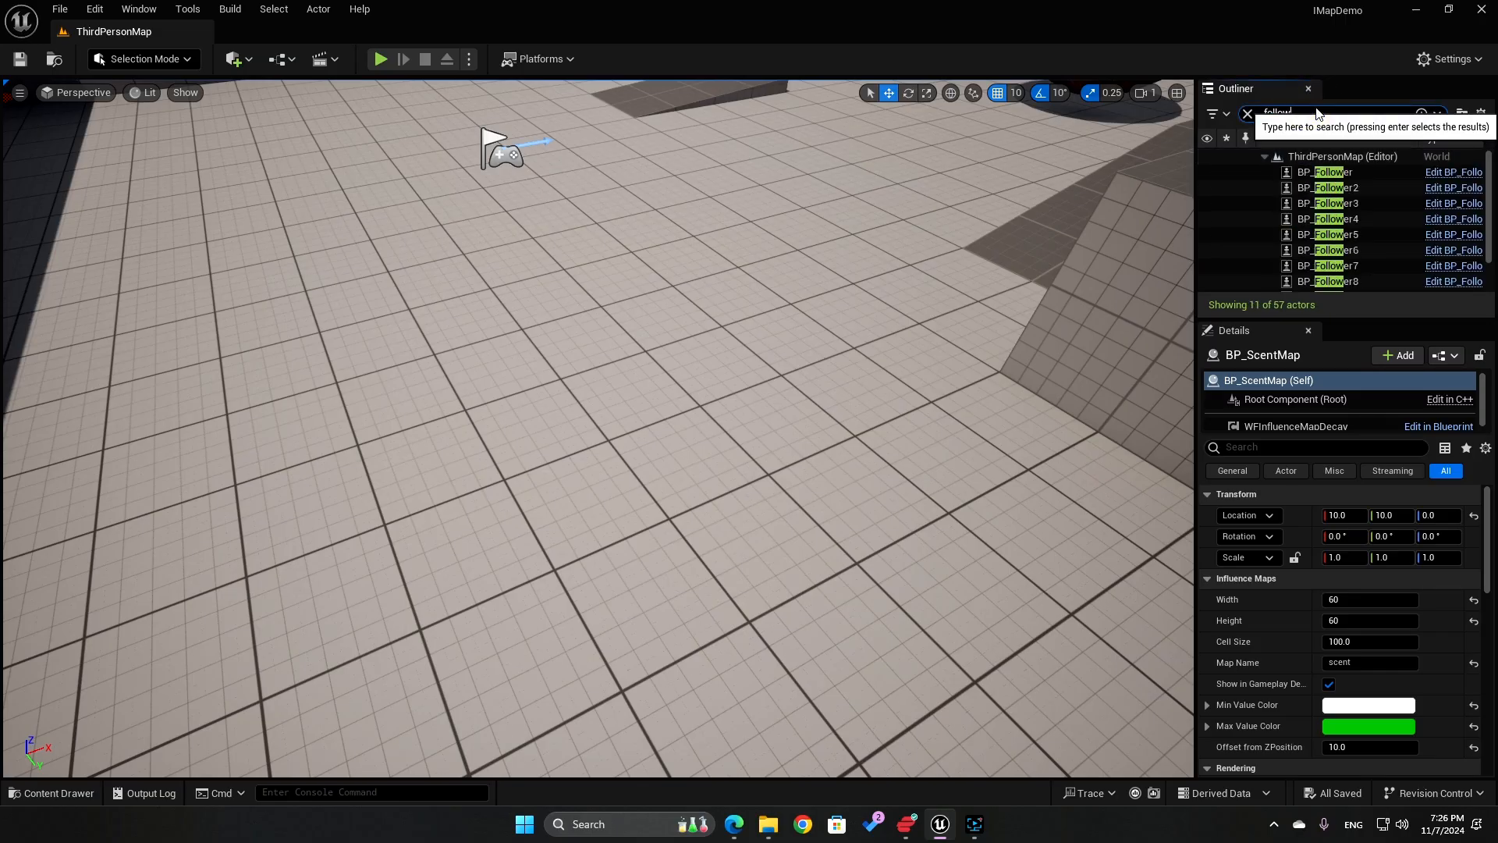
pyautogui.click(1331, 188)
pyautogui.keyDown('shift'); pyautogui.click(1336, 220); pyautogui.keyUp('shift')
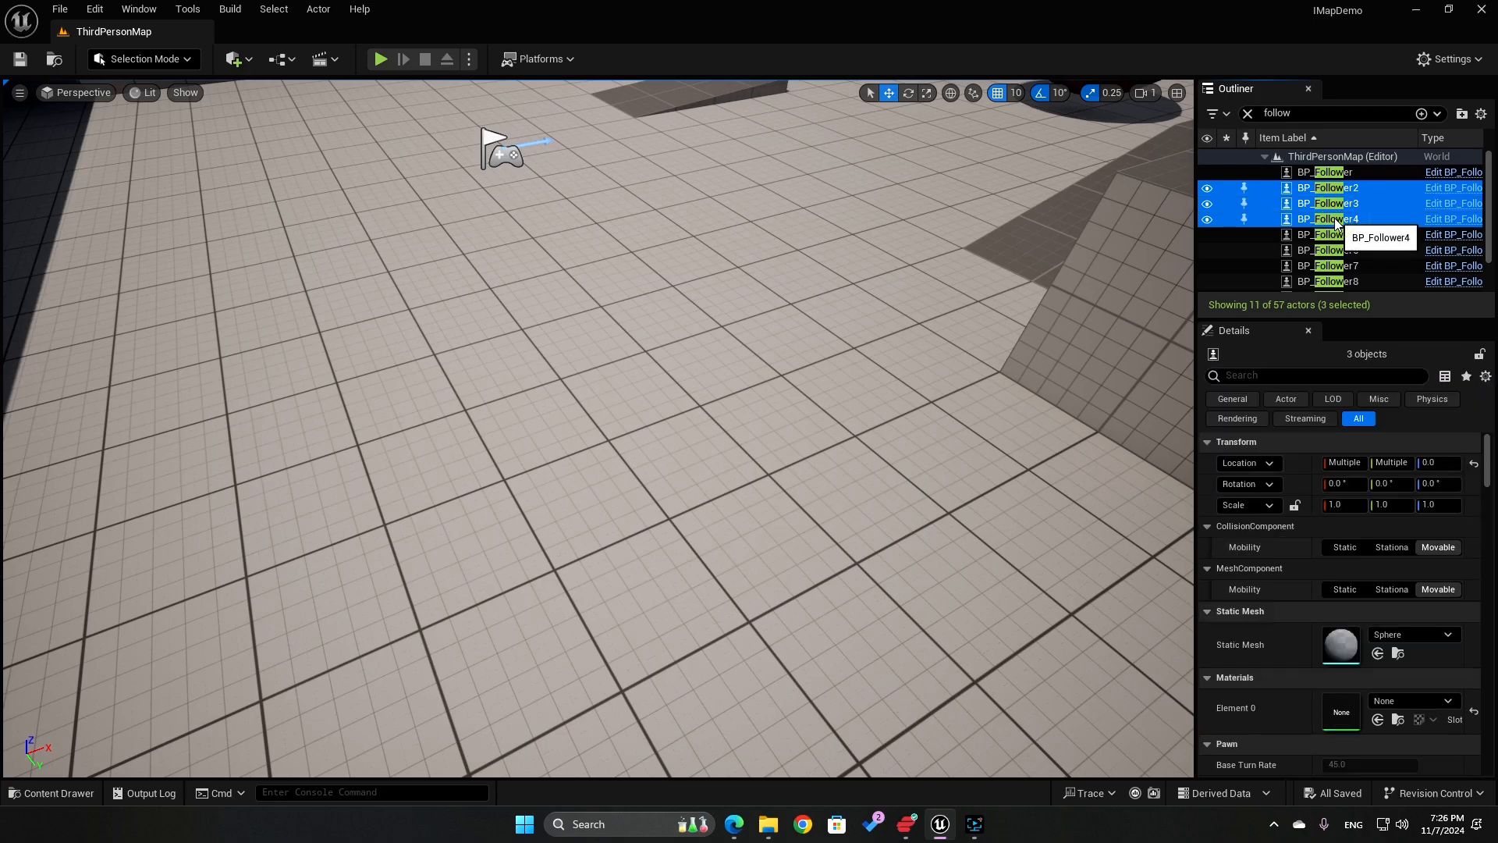
pyautogui.hotkey('ctrl', 'd')
pyautogui.hotkey('ctrl', 'd')
pyautogui.hotkey('ctrl', 'd')
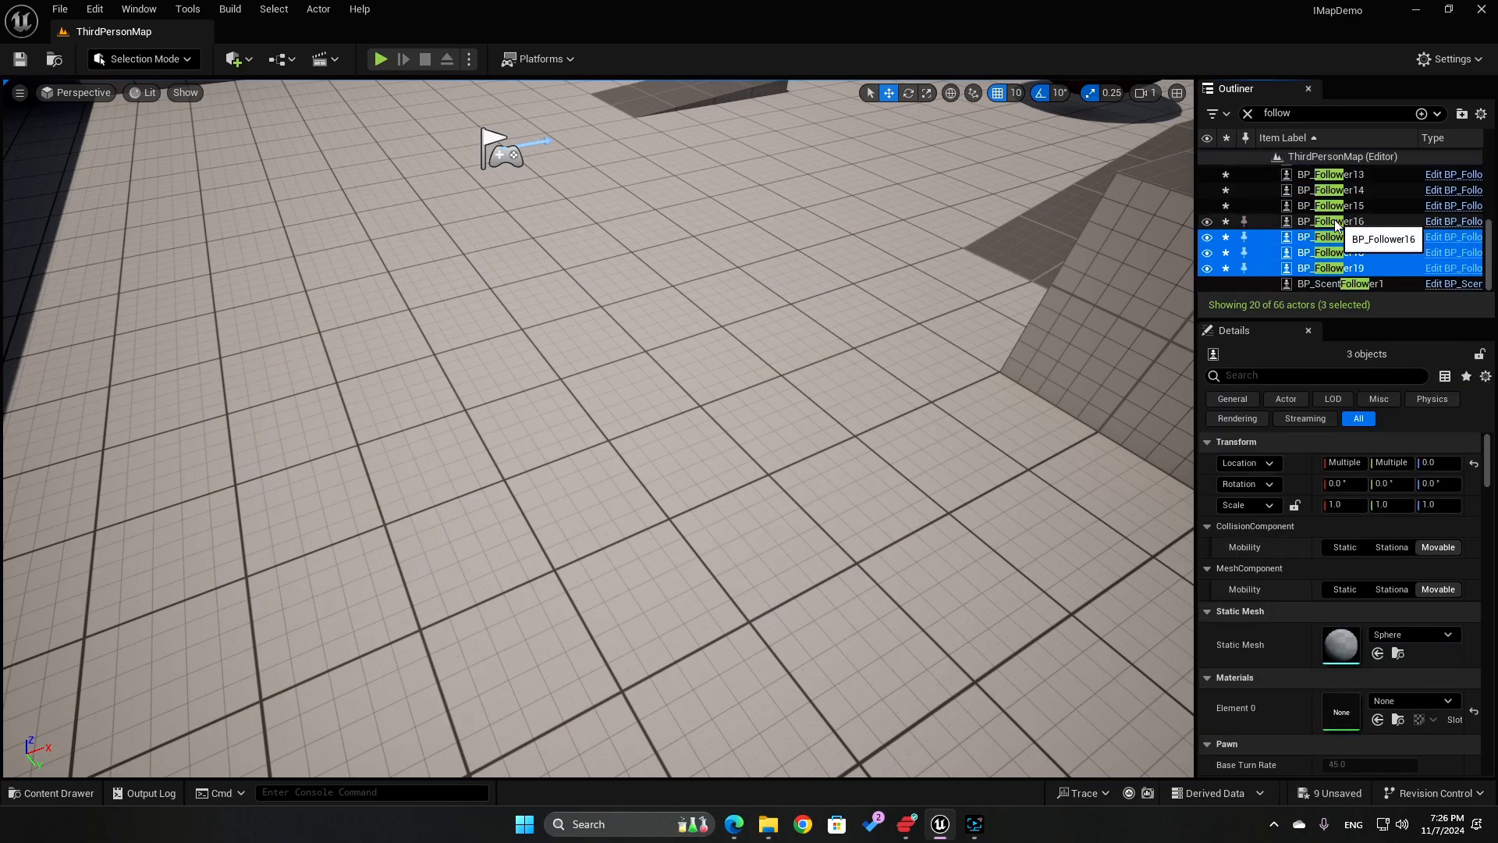
# Start a play session and run the character past the round platform to observe the enlarged group of followers
pyautogui.hotkey('alt', 'p')
pyautogui.press('w')
pyautogui.press('a')
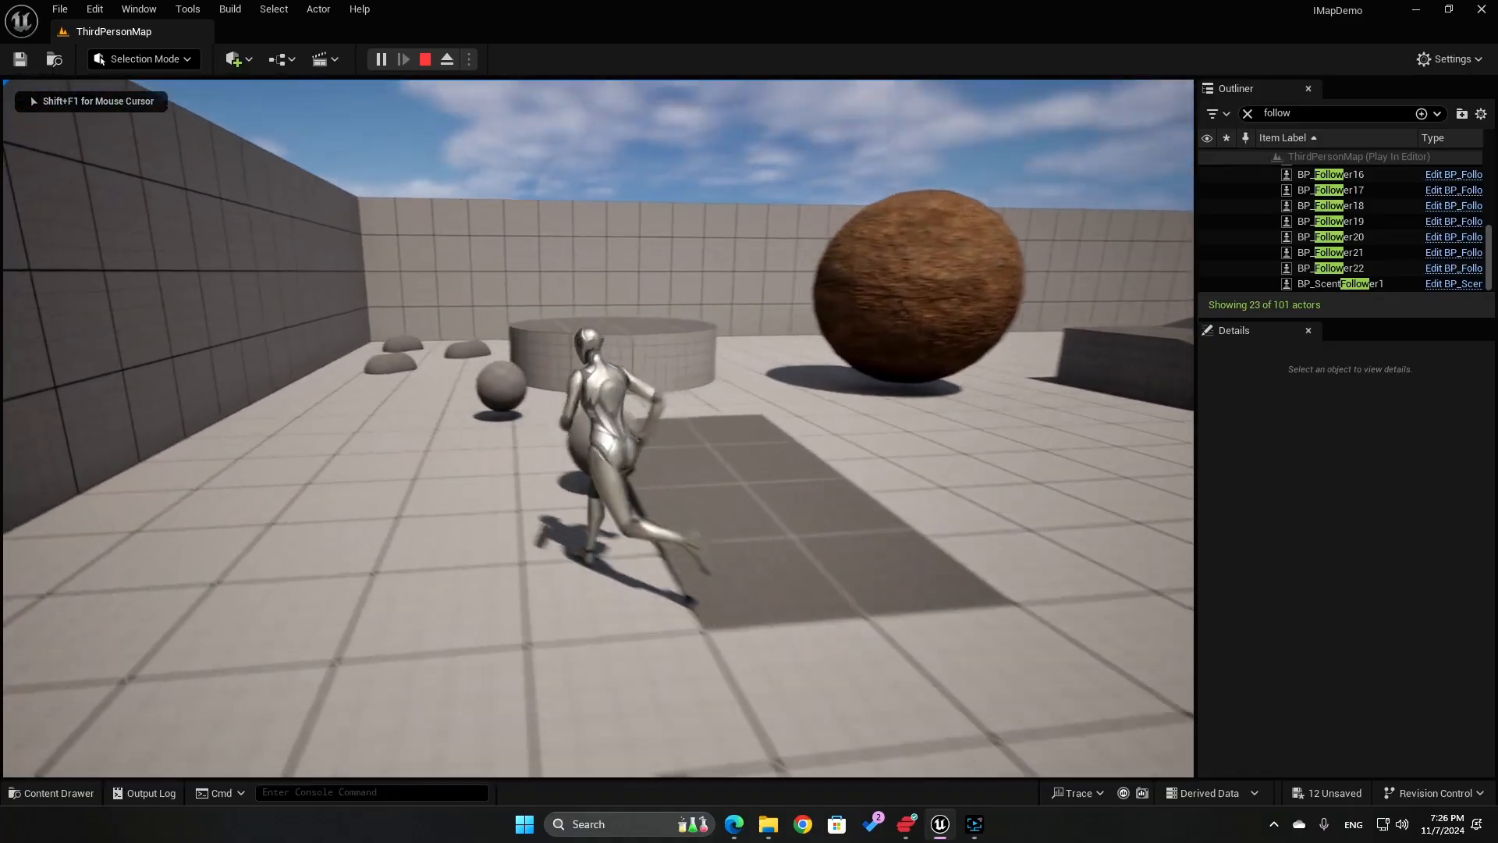
pyautogui.press('d')
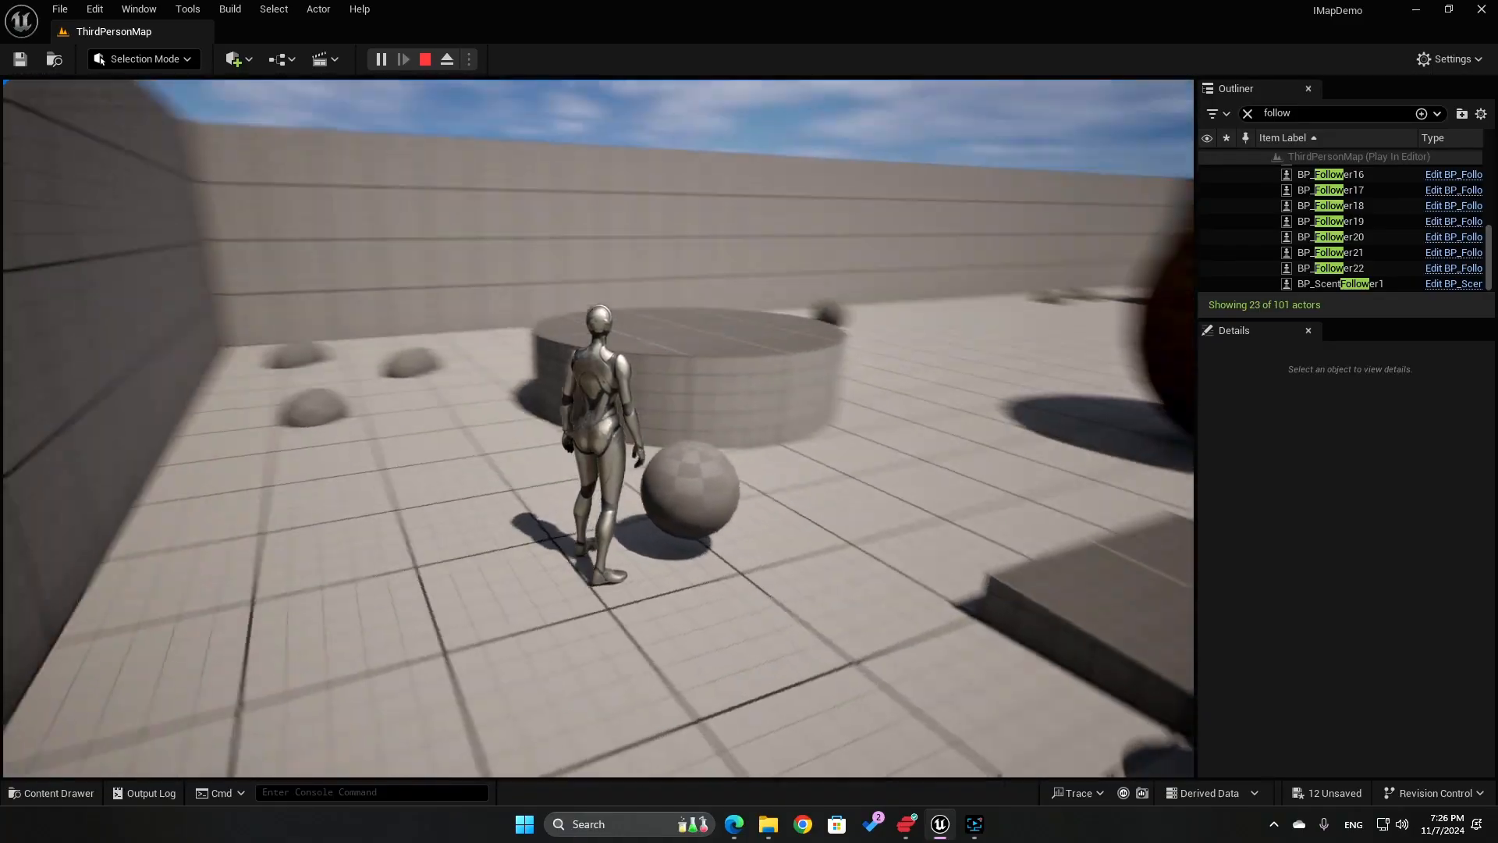
pyautogui.press('w')
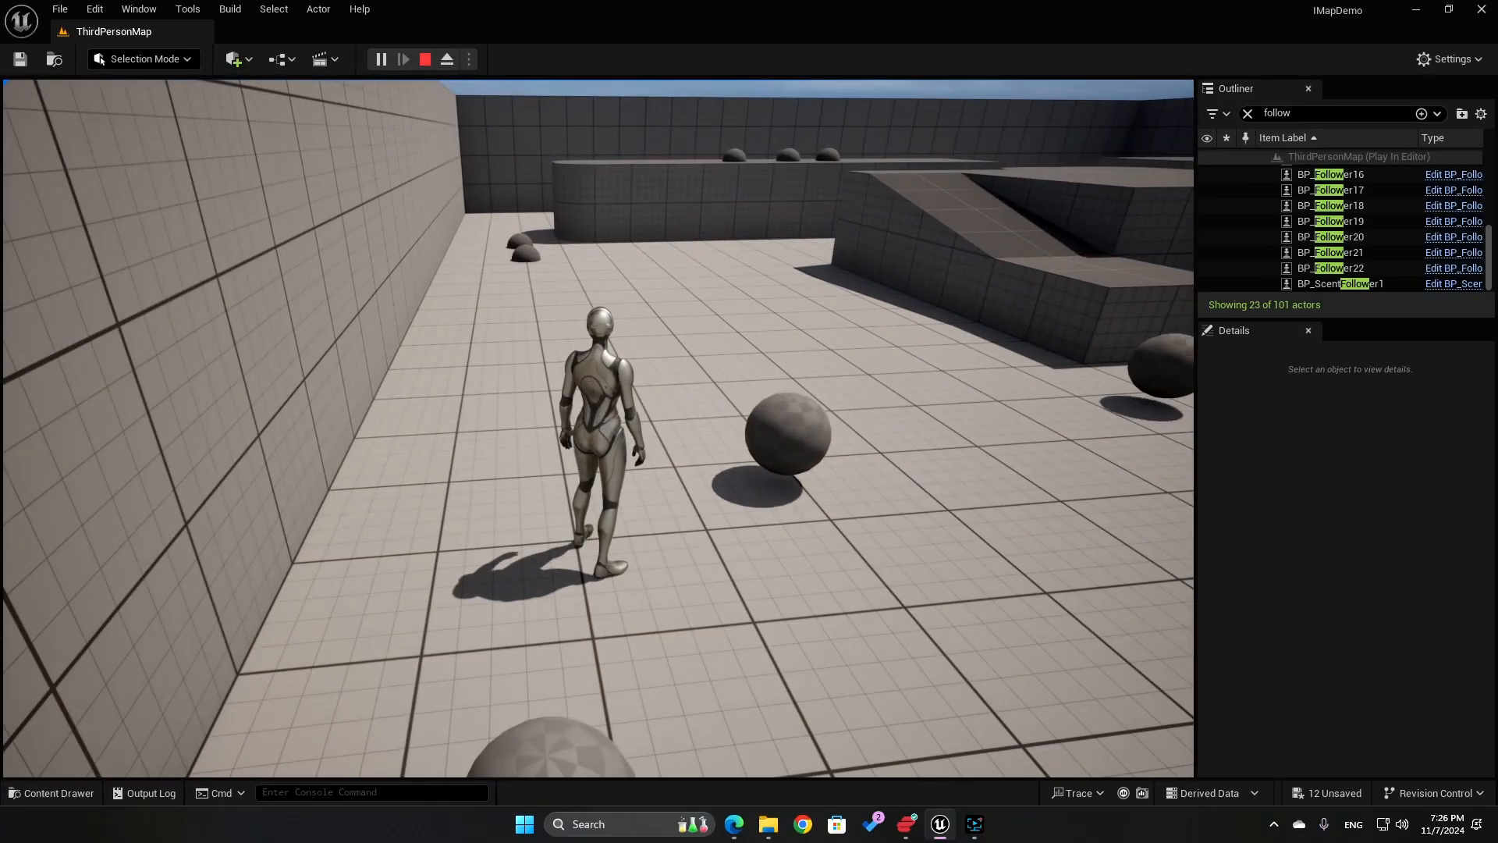
# Show the gameplay debugger's influence map, examine the scent trail while running and jumping around the round platform, and end the play session
pyautogui.press("'")
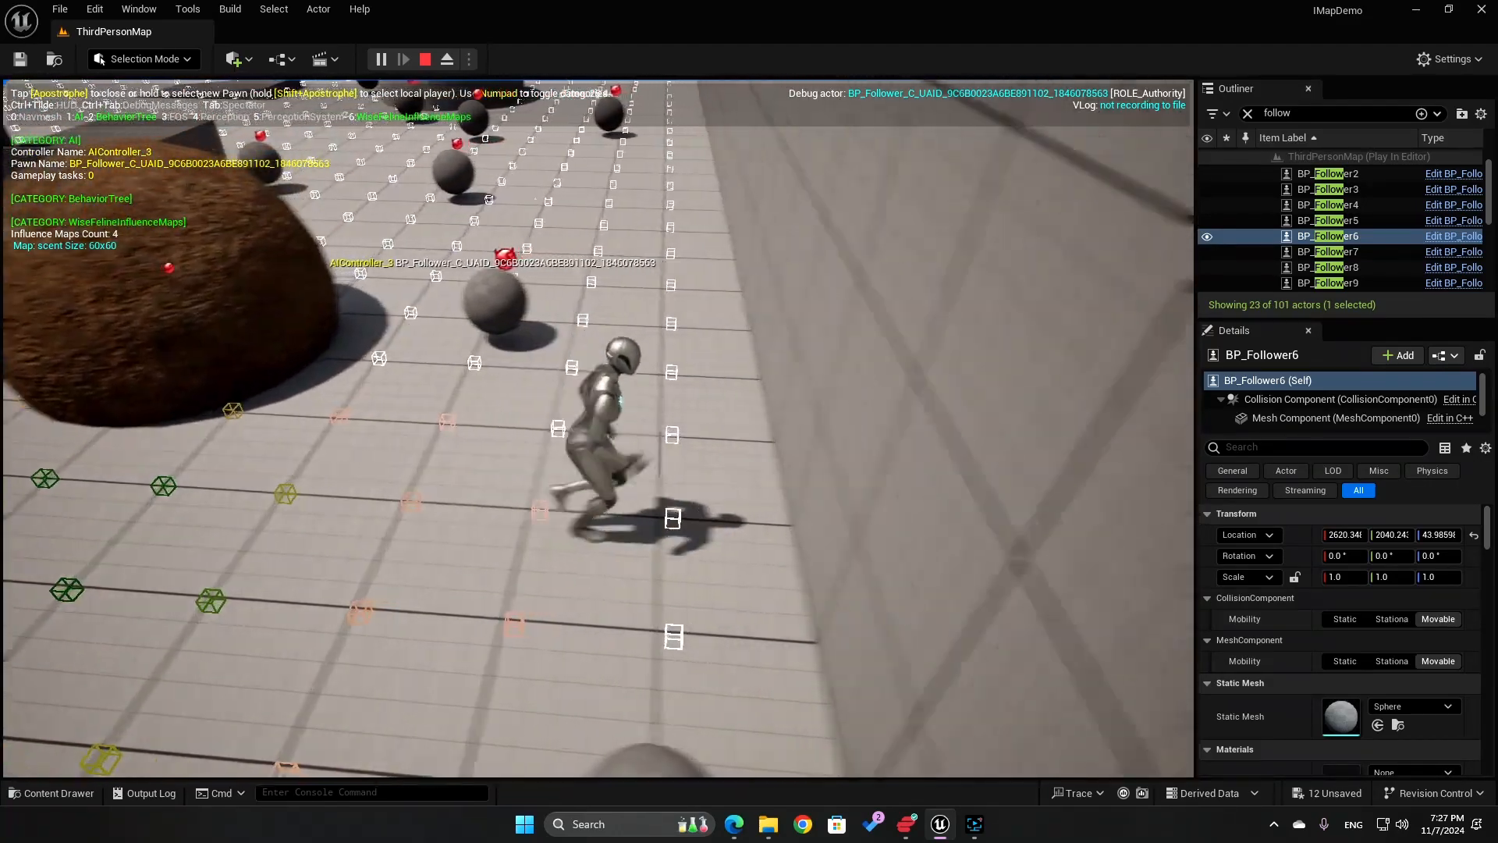
pyautogui.press('w')
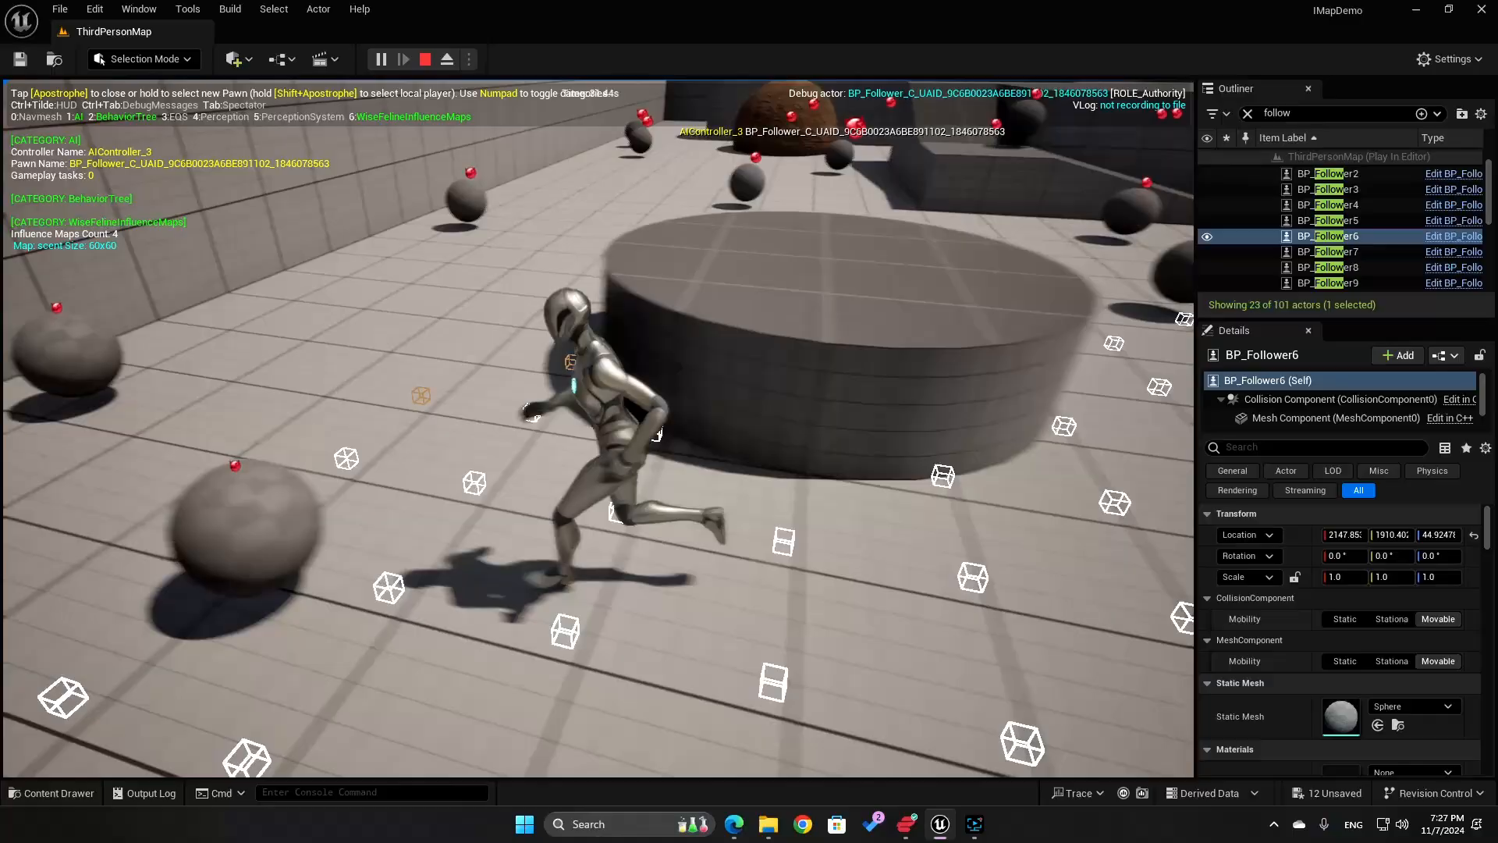
pyautogui.press('w')
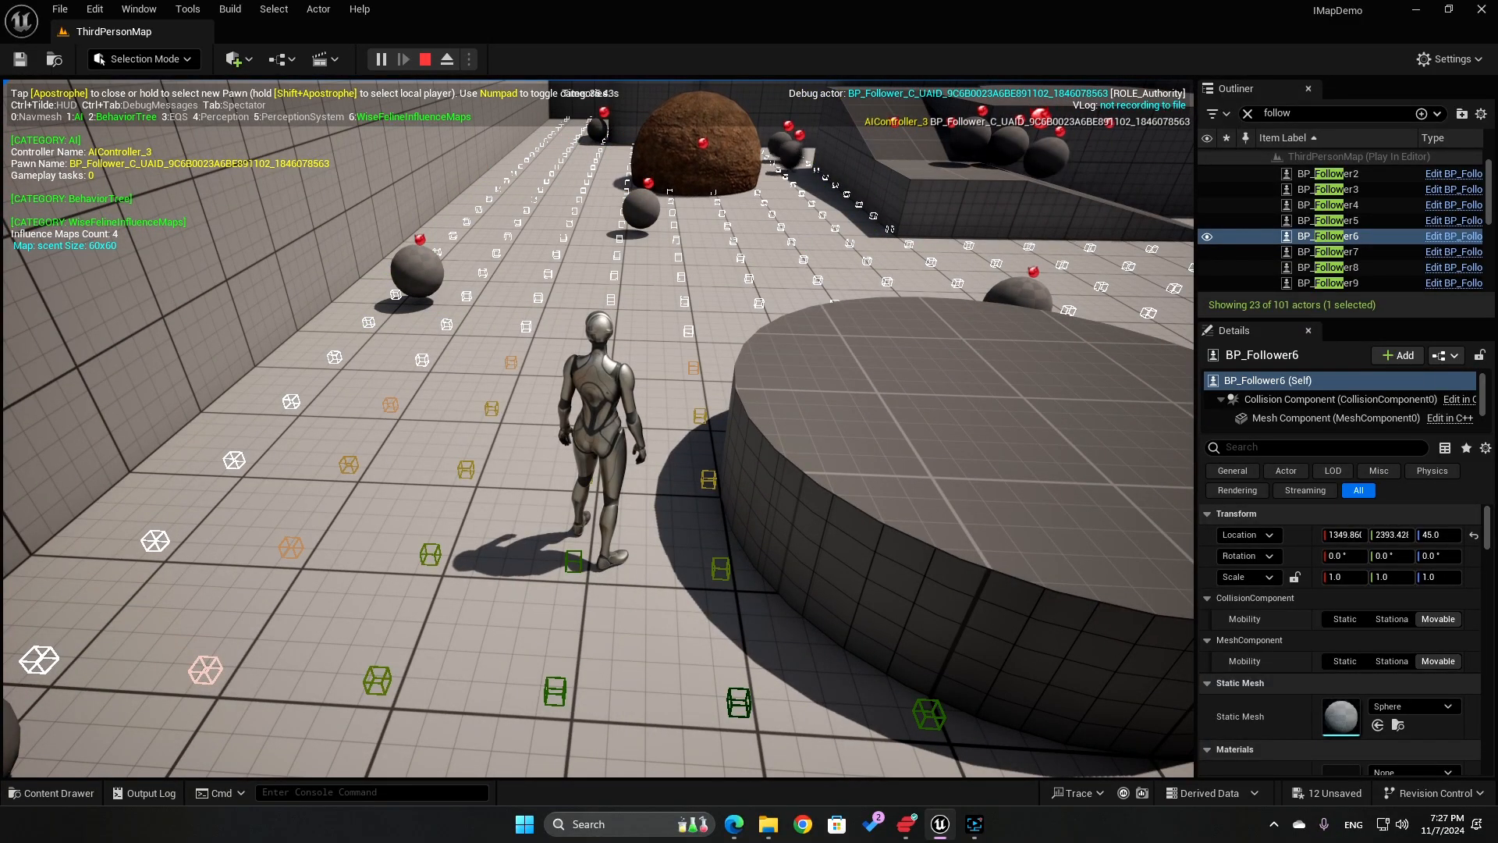
pyautogui.press('d')
pyautogui.press('space')
pyautogui.press('d')
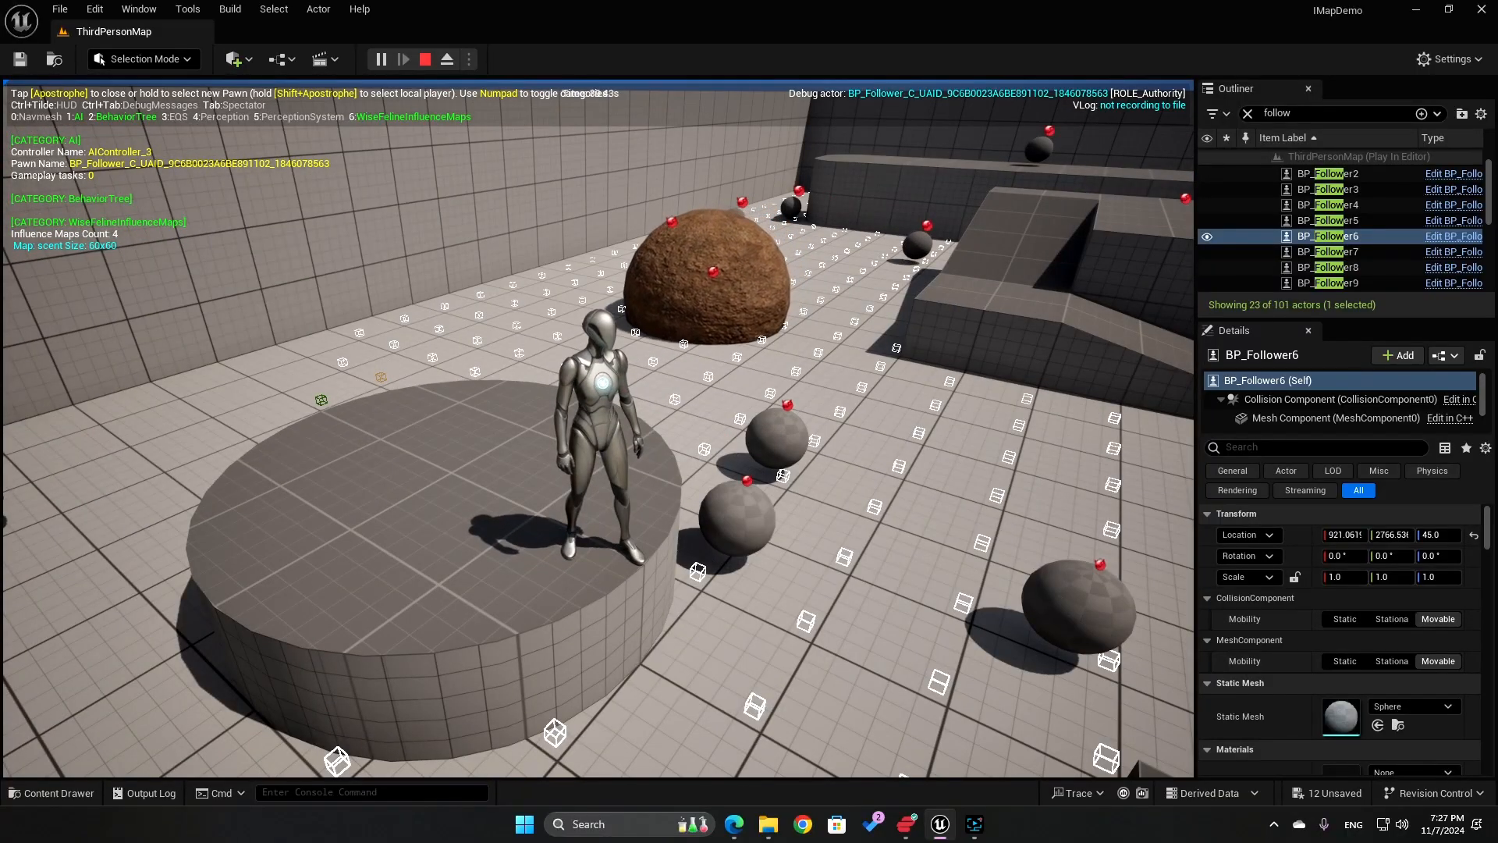
pyautogui.press('Escape')
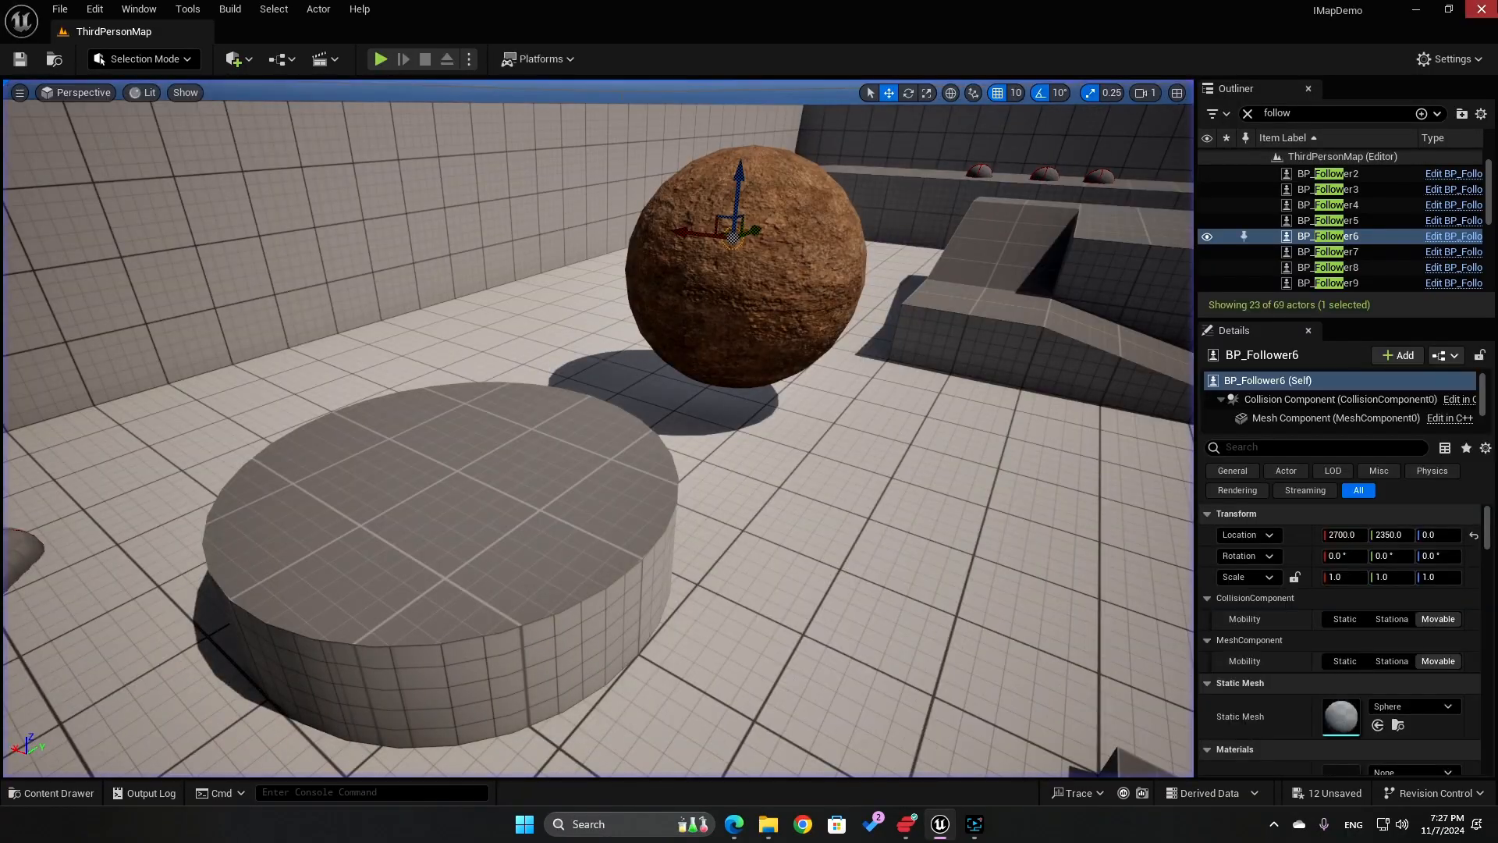
# Open the BP_ScentFollower1 blueprint and examine its Event Graph from Get Cell Value by World Position through Simple Move to Location
pyautogui.click(55, 794)
pyautogui.scroll(1, 940, 661)
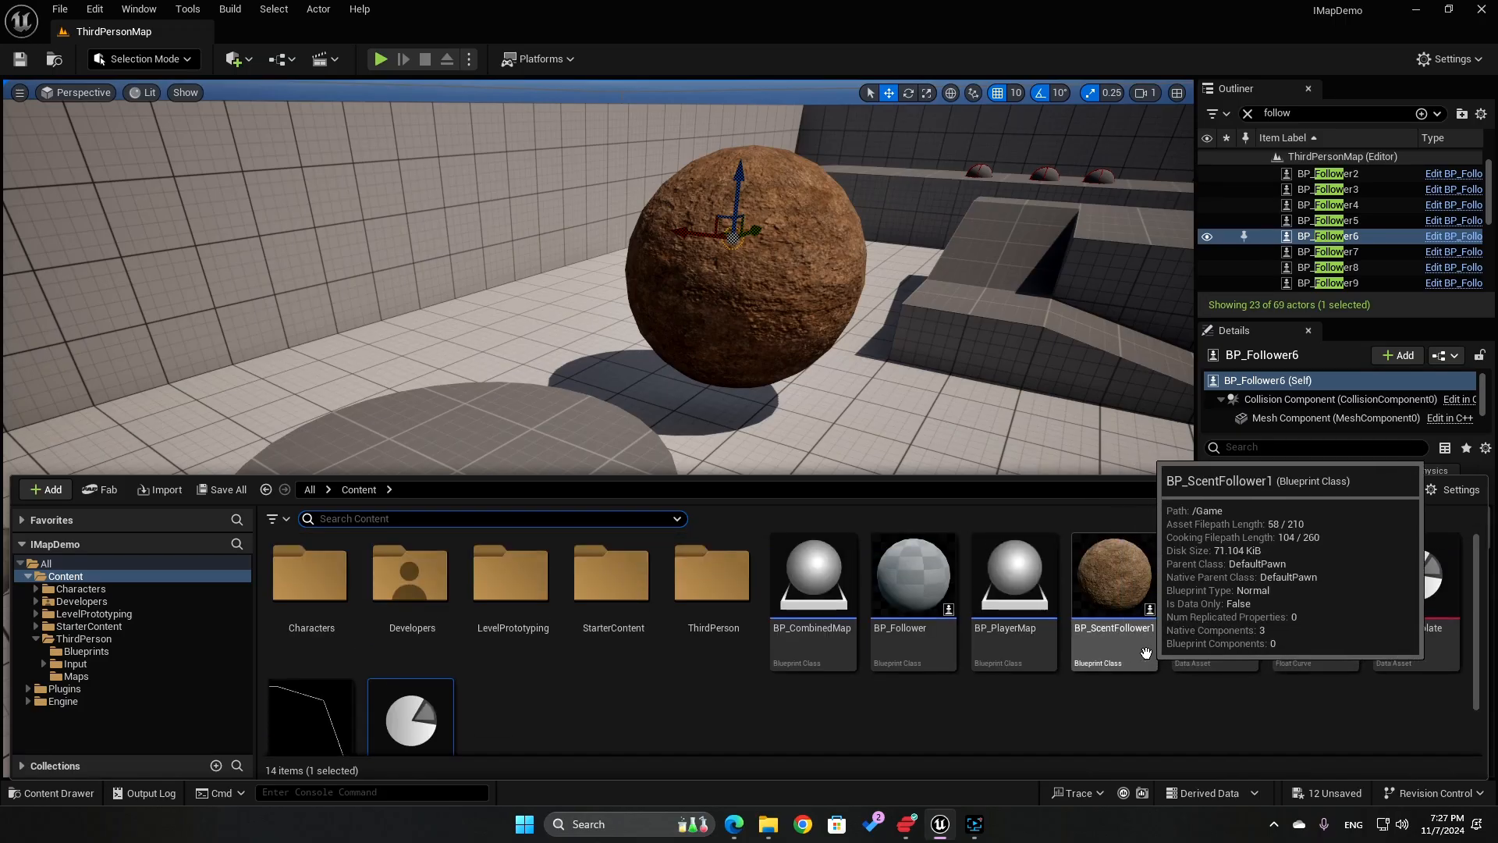
pyautogui.doubleClick(1112, 637)
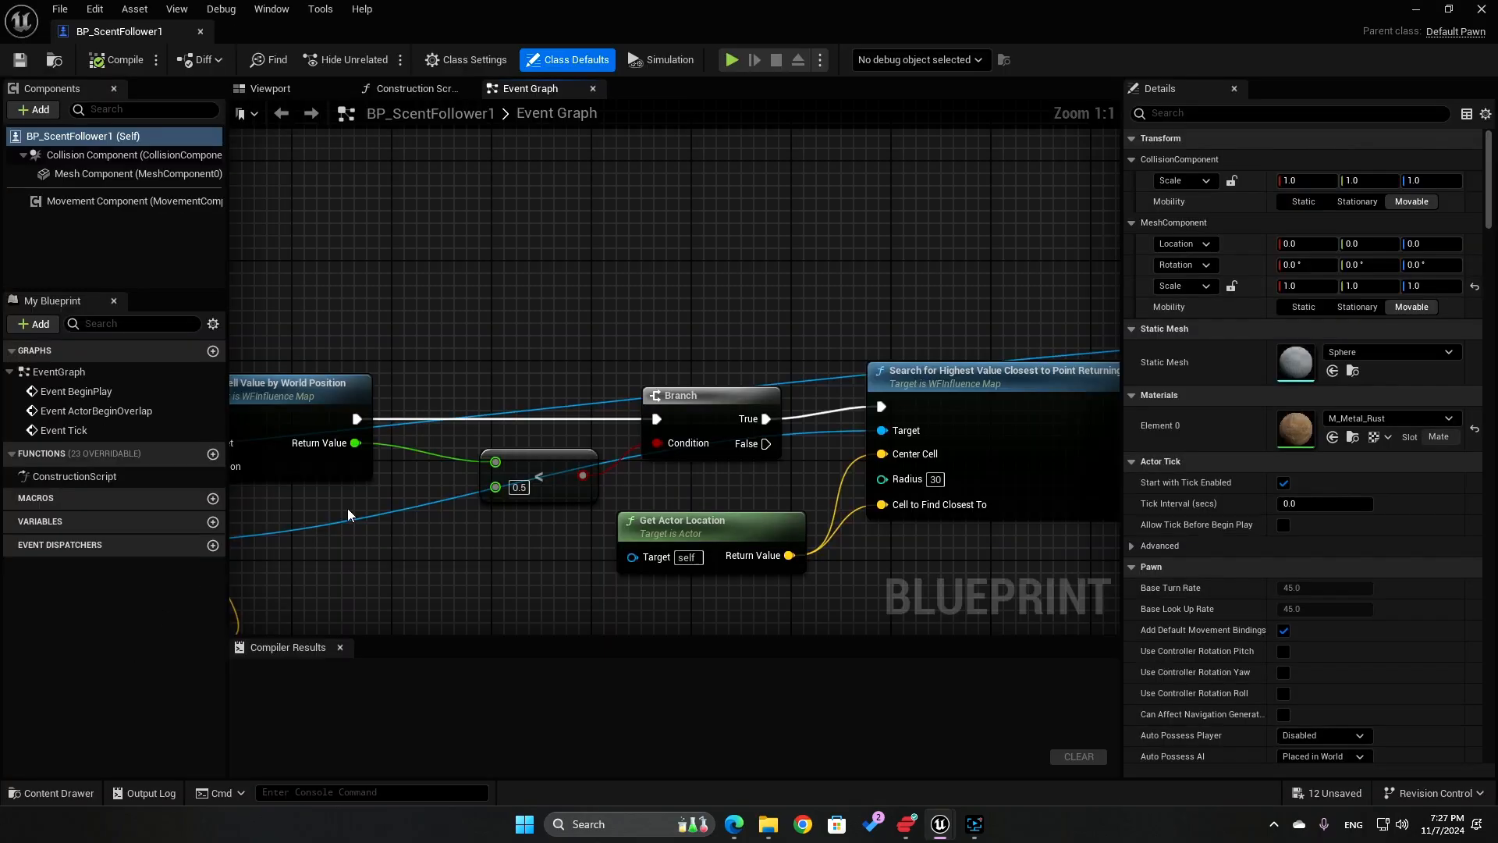
pyautogui.scroll(-2, 522, 581)
pyautogui.moveTo(521, 396); pyautogui.dragTo(634, 361, button='right')
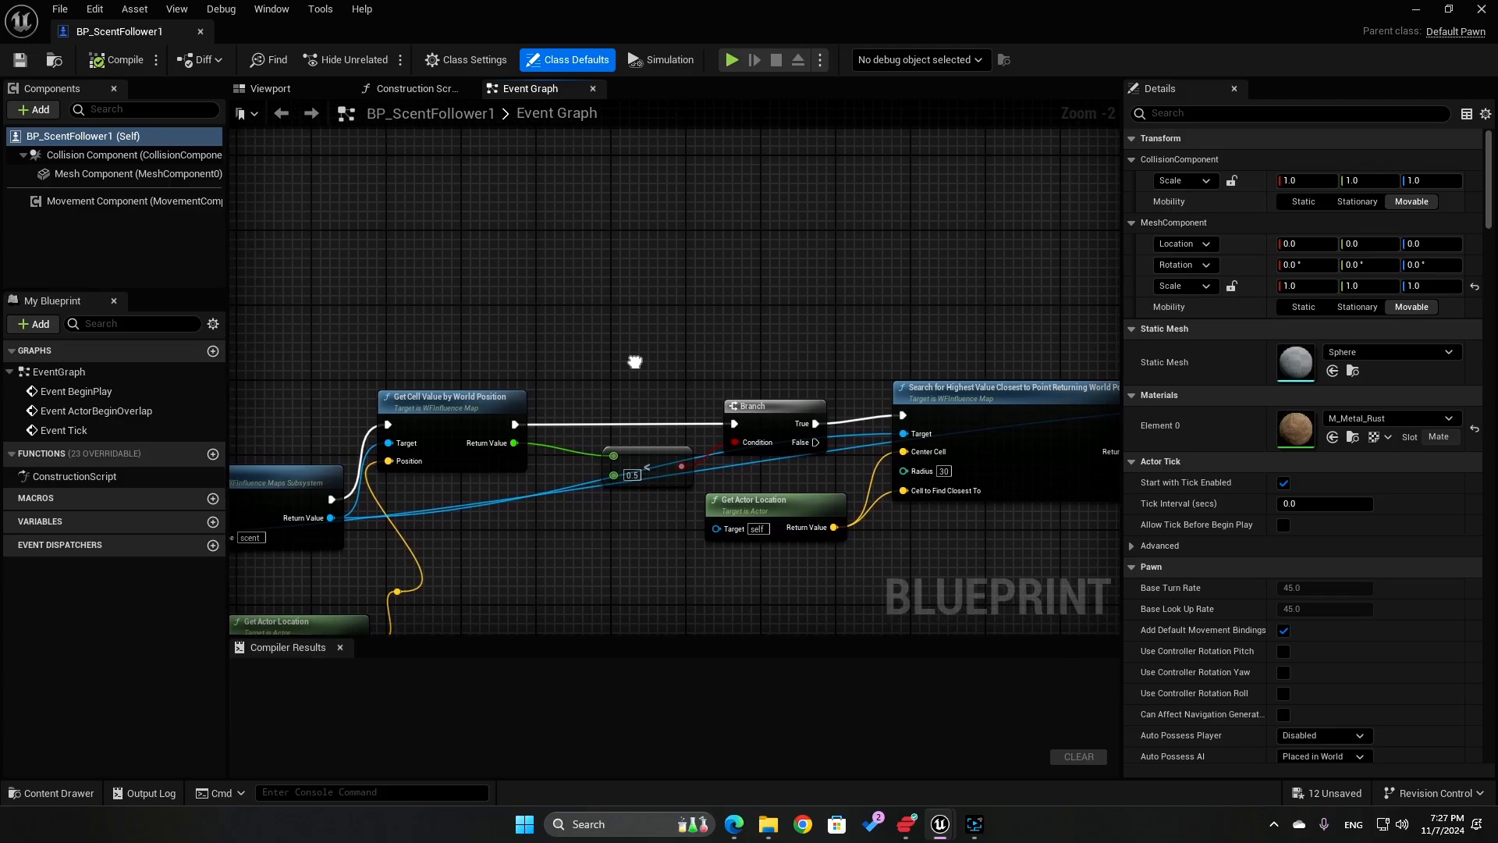
pyautogui.moveTo(634, 362); pyautogui.dragTo(578, 325, button='right')
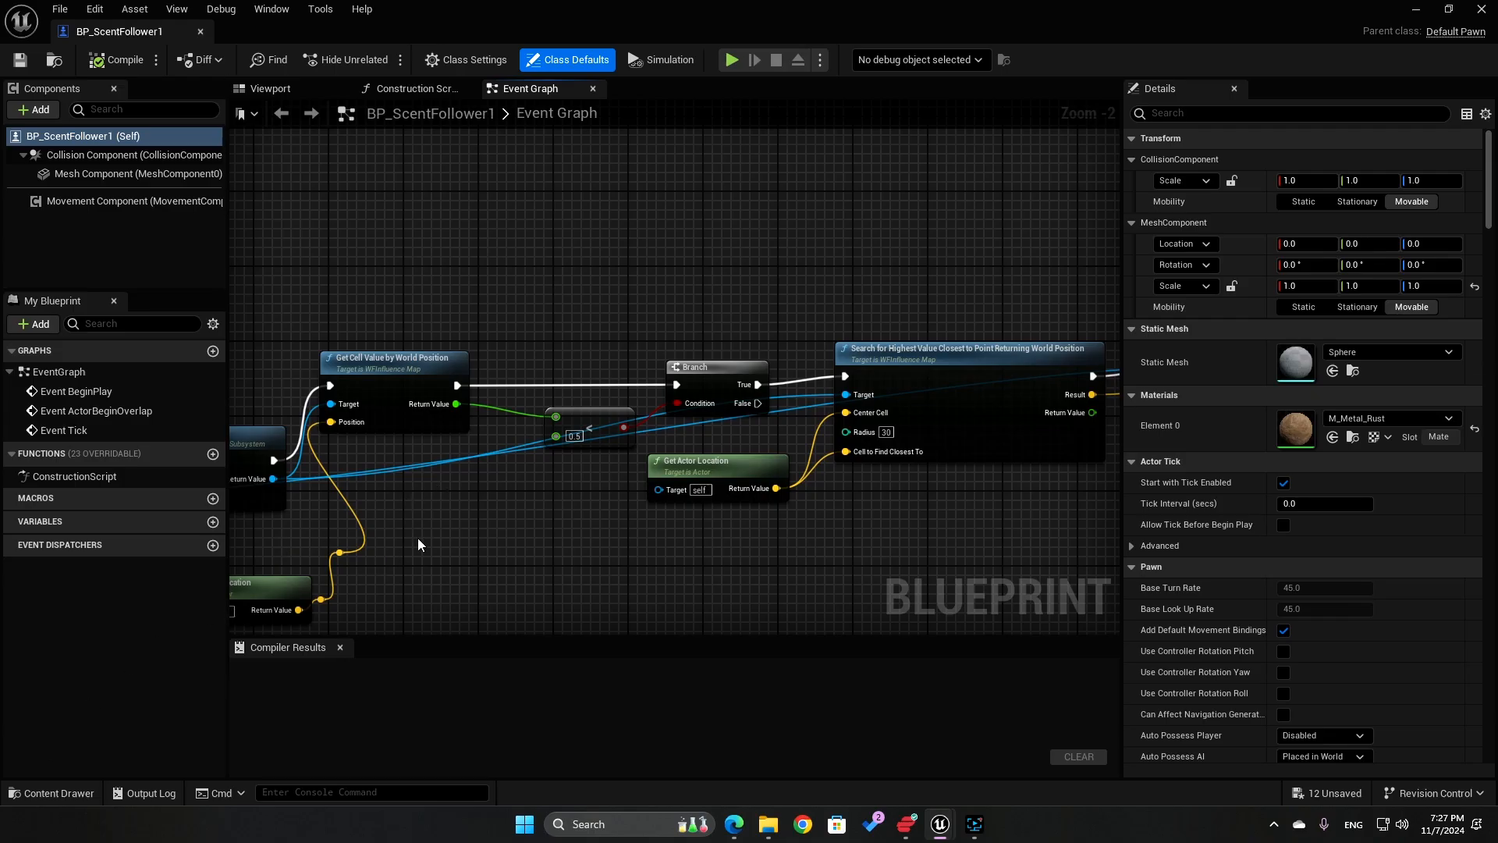
pyautogui.moveTo(763, 280); pyautogui.dragTo(495, 261, button='right')
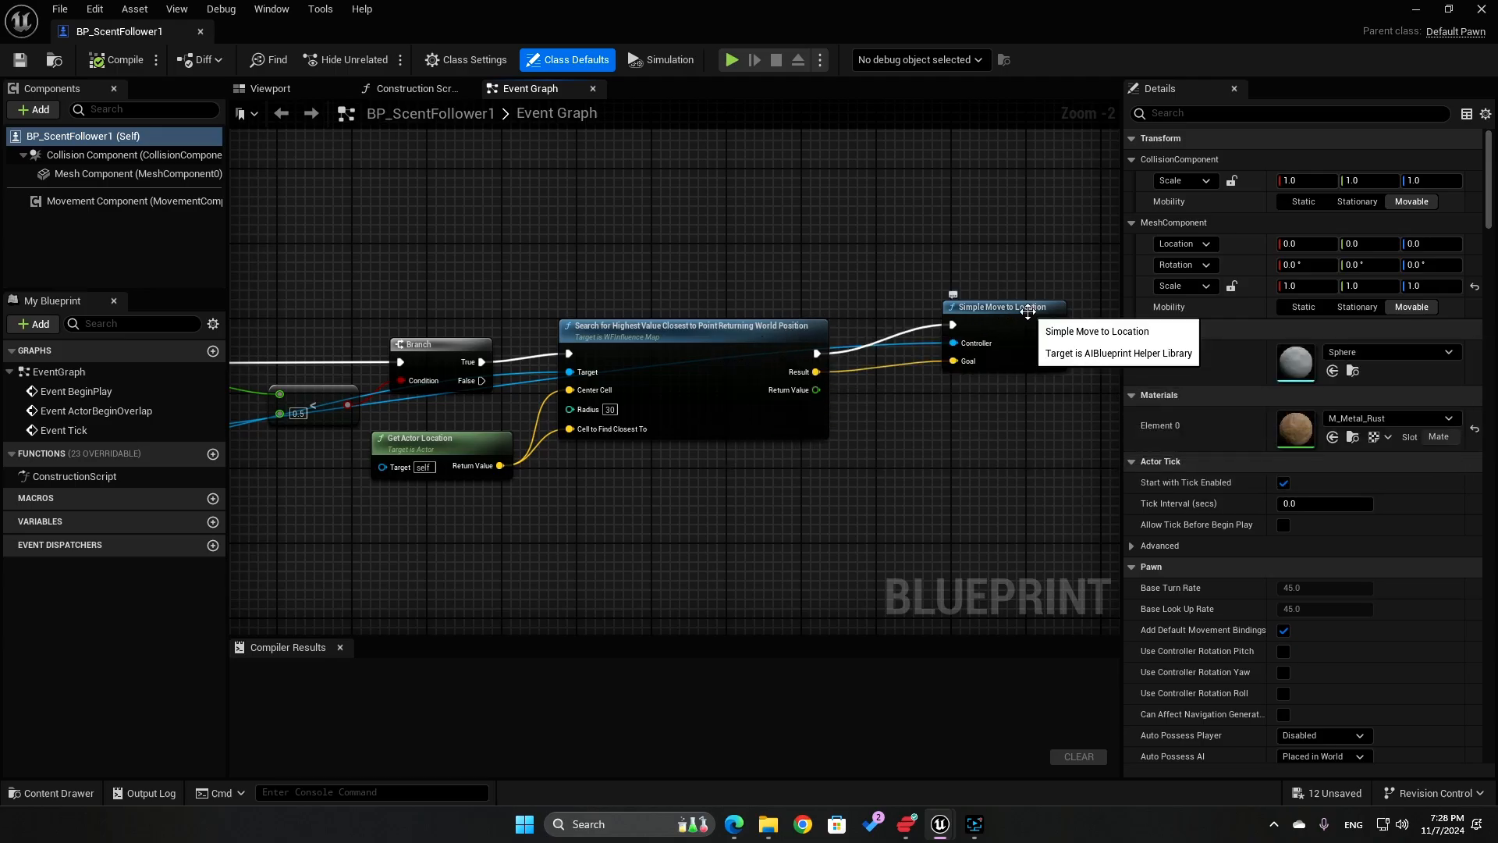
pyautogui.scroll(-3, 854, 281)
pyautogui.scroll(-1, 853, 281)
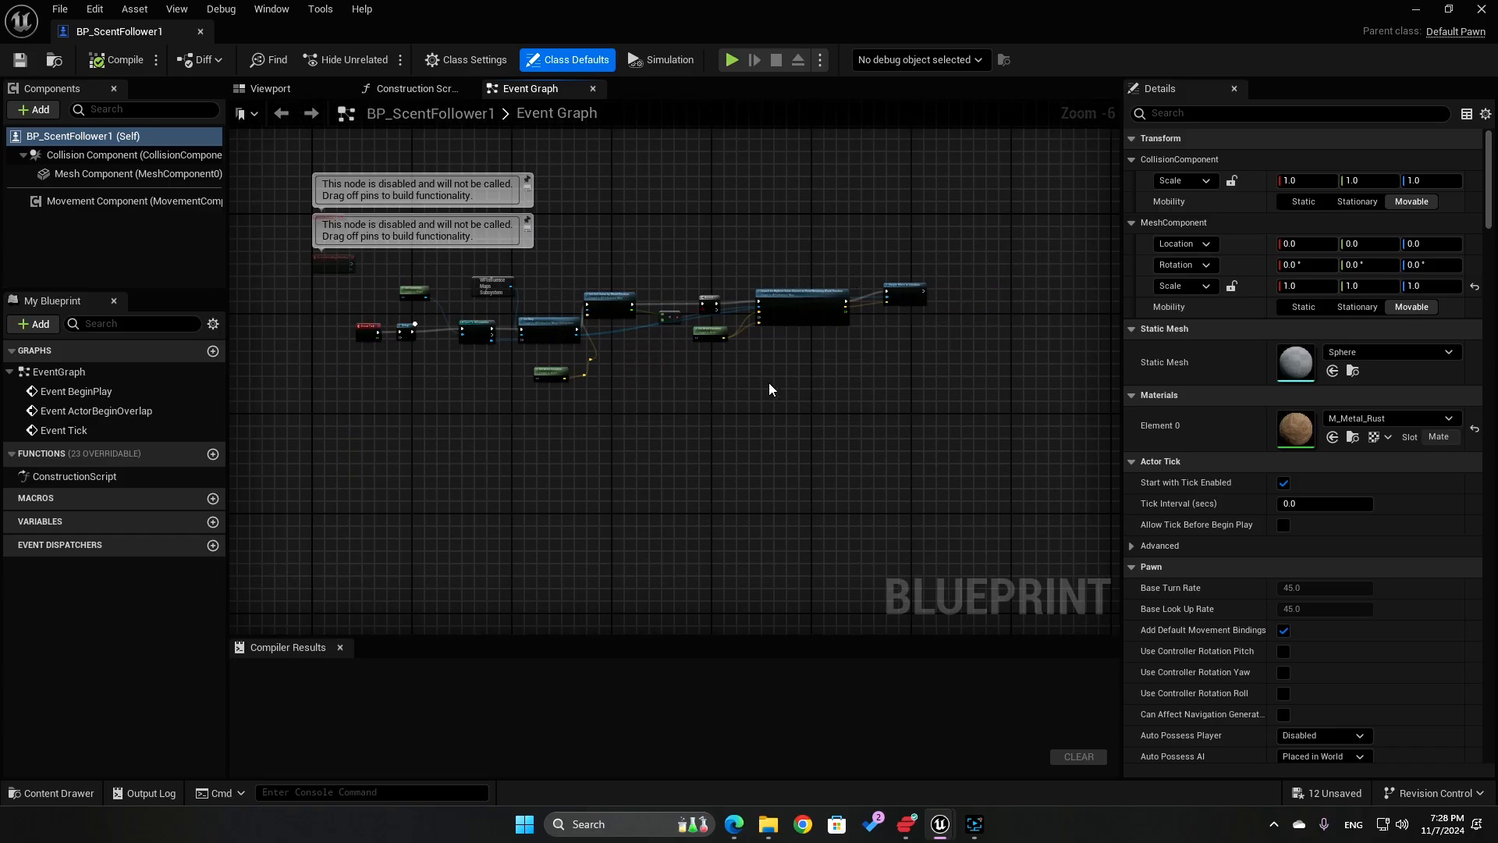
pyautogui.moveTo(766, 375); pyautogui.dragTo(873, 402, button='right')
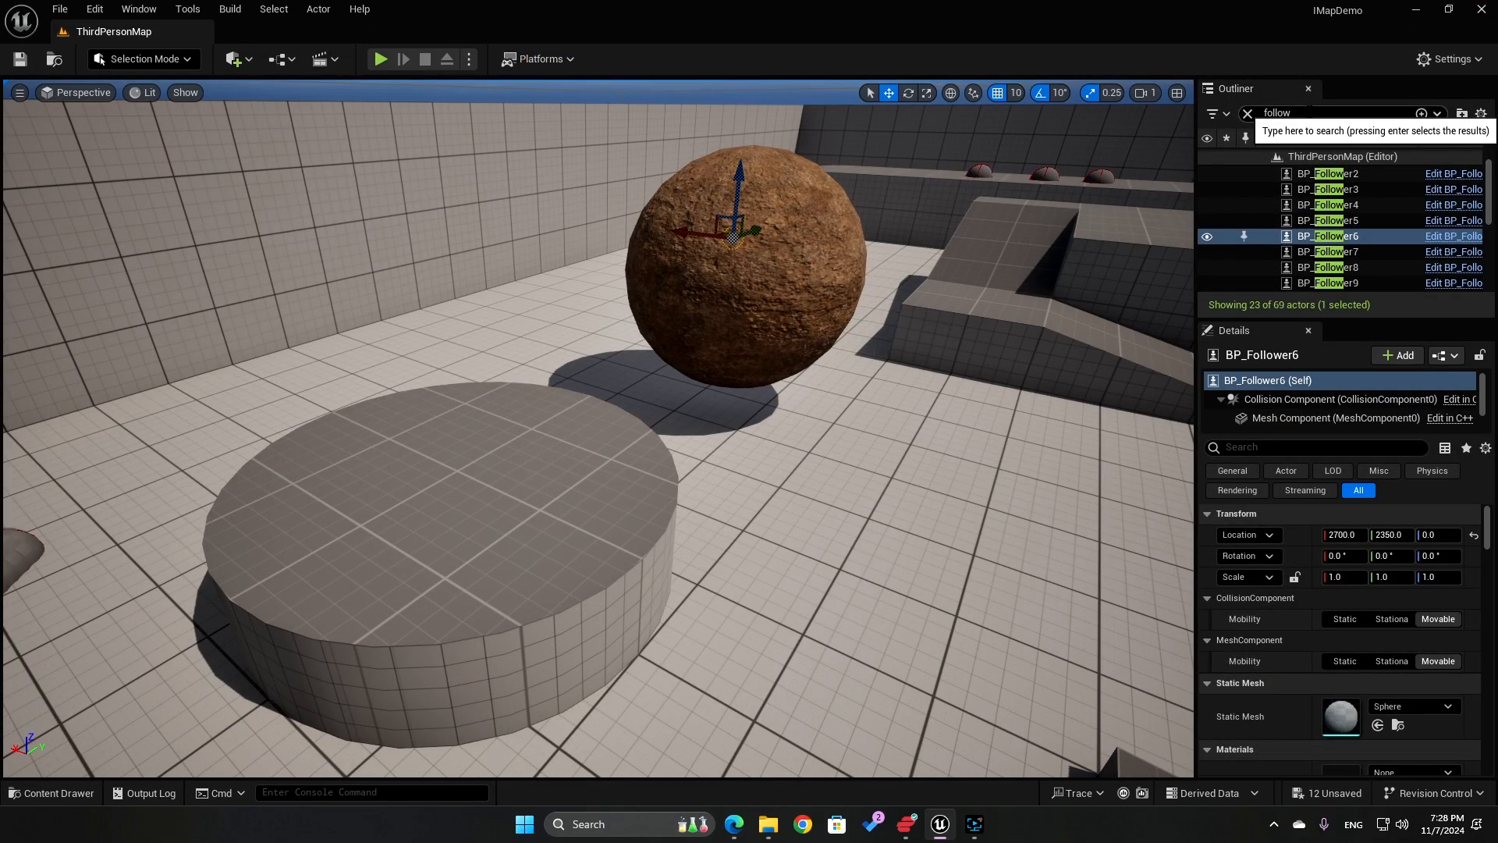
# Find BP_ScentMap among the level's actors with "scent" and examine its bounds in the level and its Influence Maps settings
pyautogui.click(1309, 113)
pyautogui.write('scent')
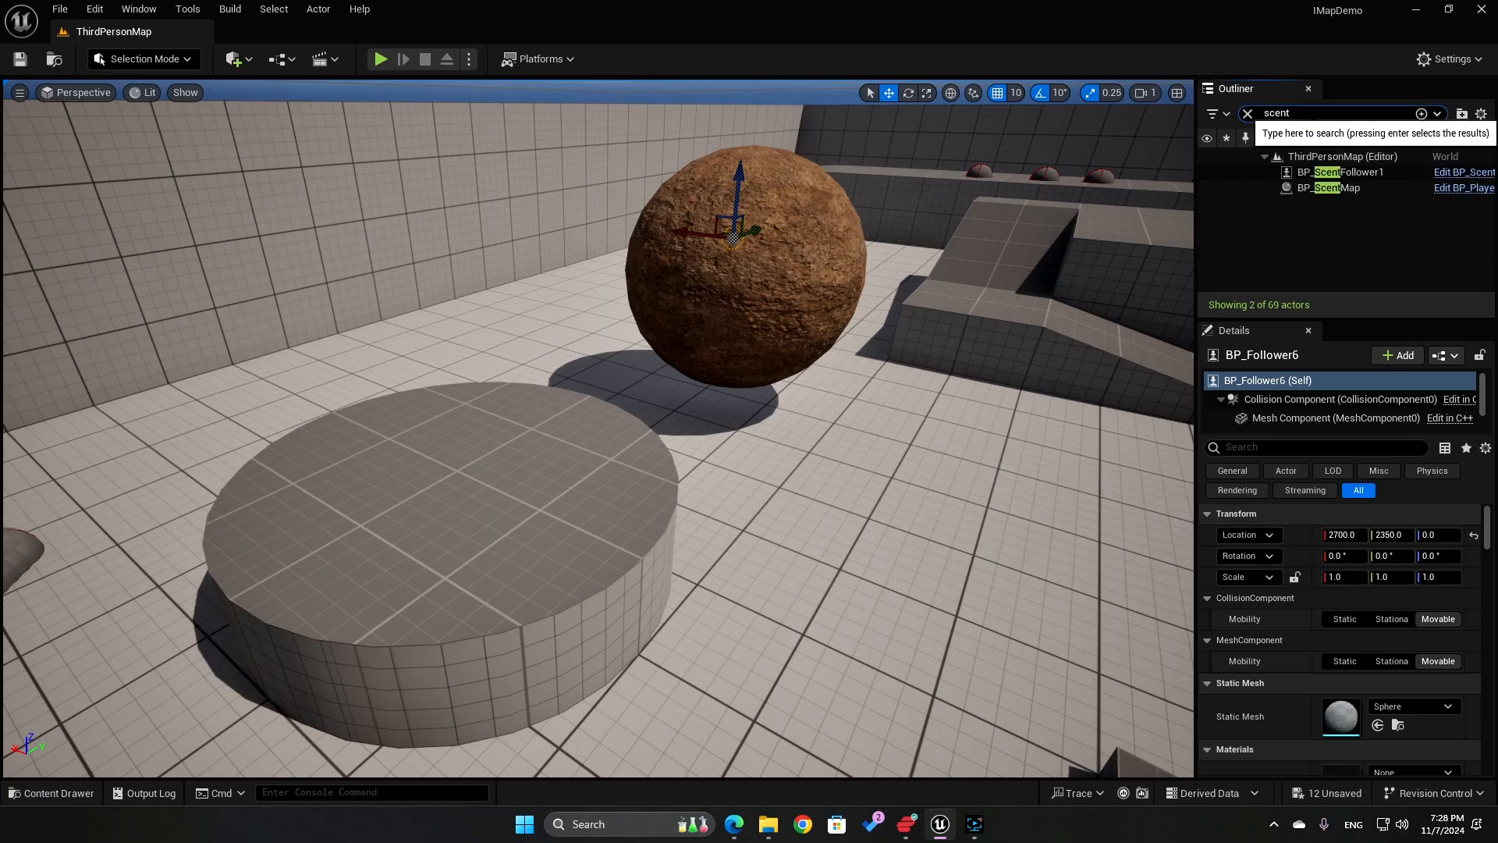
pyautogui.click(1316, 189)
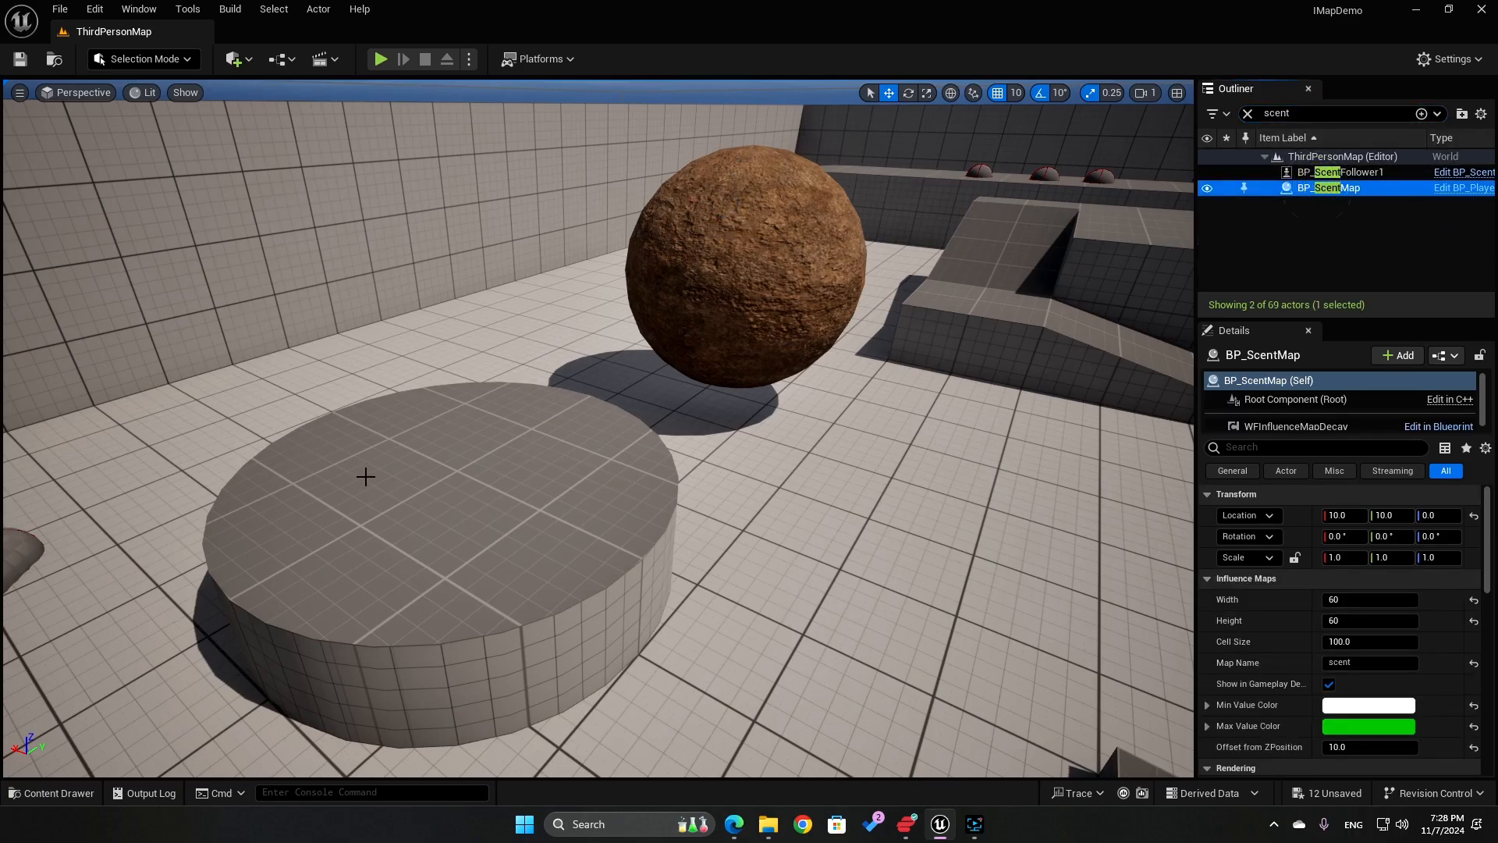
pyautogui.press('f')
pyautogui.moveTo(565, 609); pyautogui.dragTo(648, 539, button='right')
pyautogui.press('w')
pyautogui.press('s')
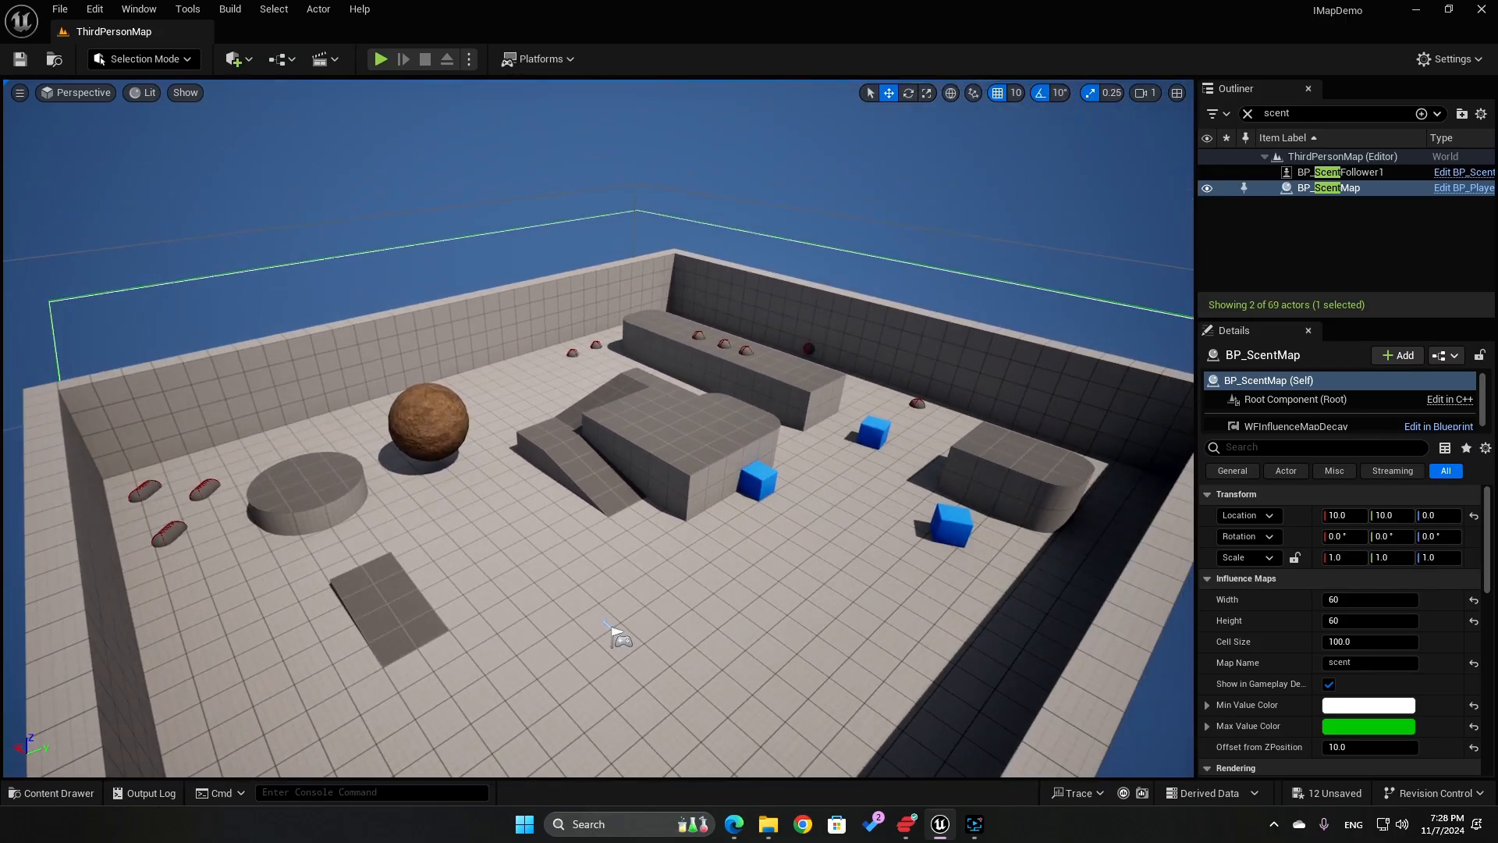
pyautogui.moveTo(482, 473); pyautogui.dragTo(581, 489, button='right')
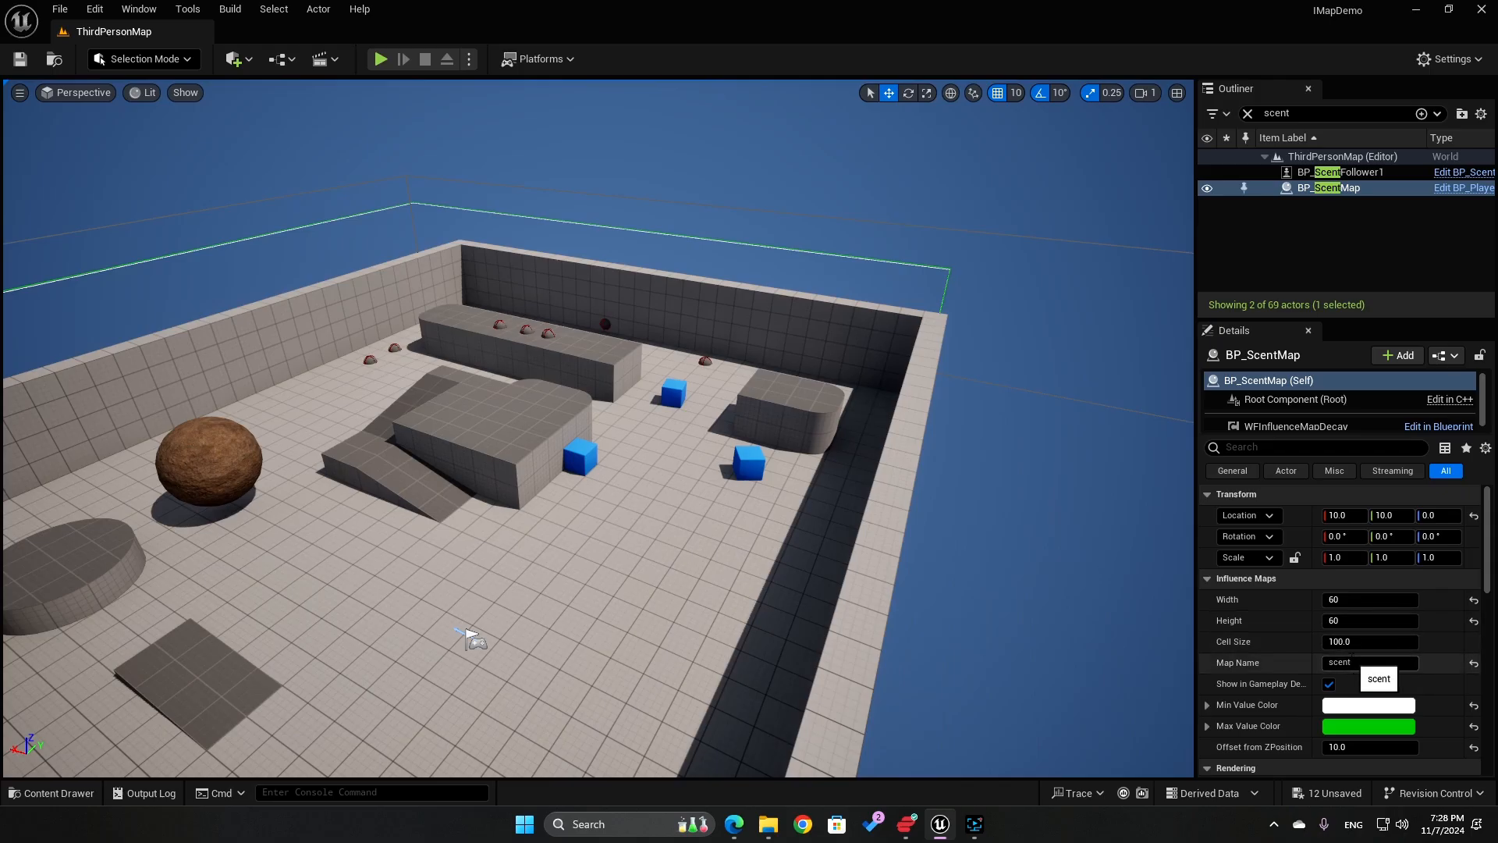
pyautogui.scroll(-1, 1361, 663)
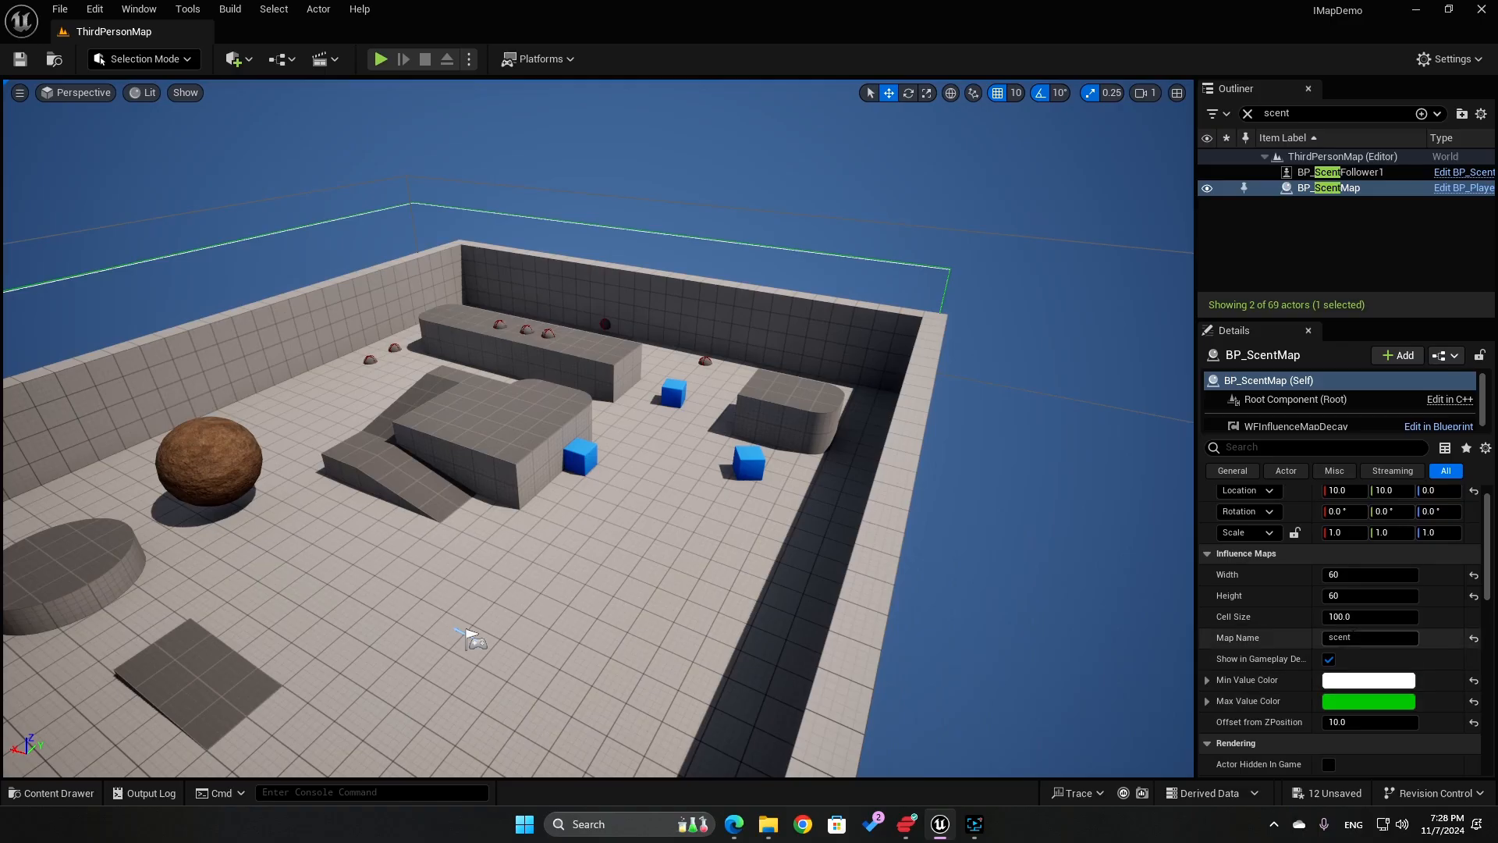
pyautogui.scroll(-1, 1358, 678)
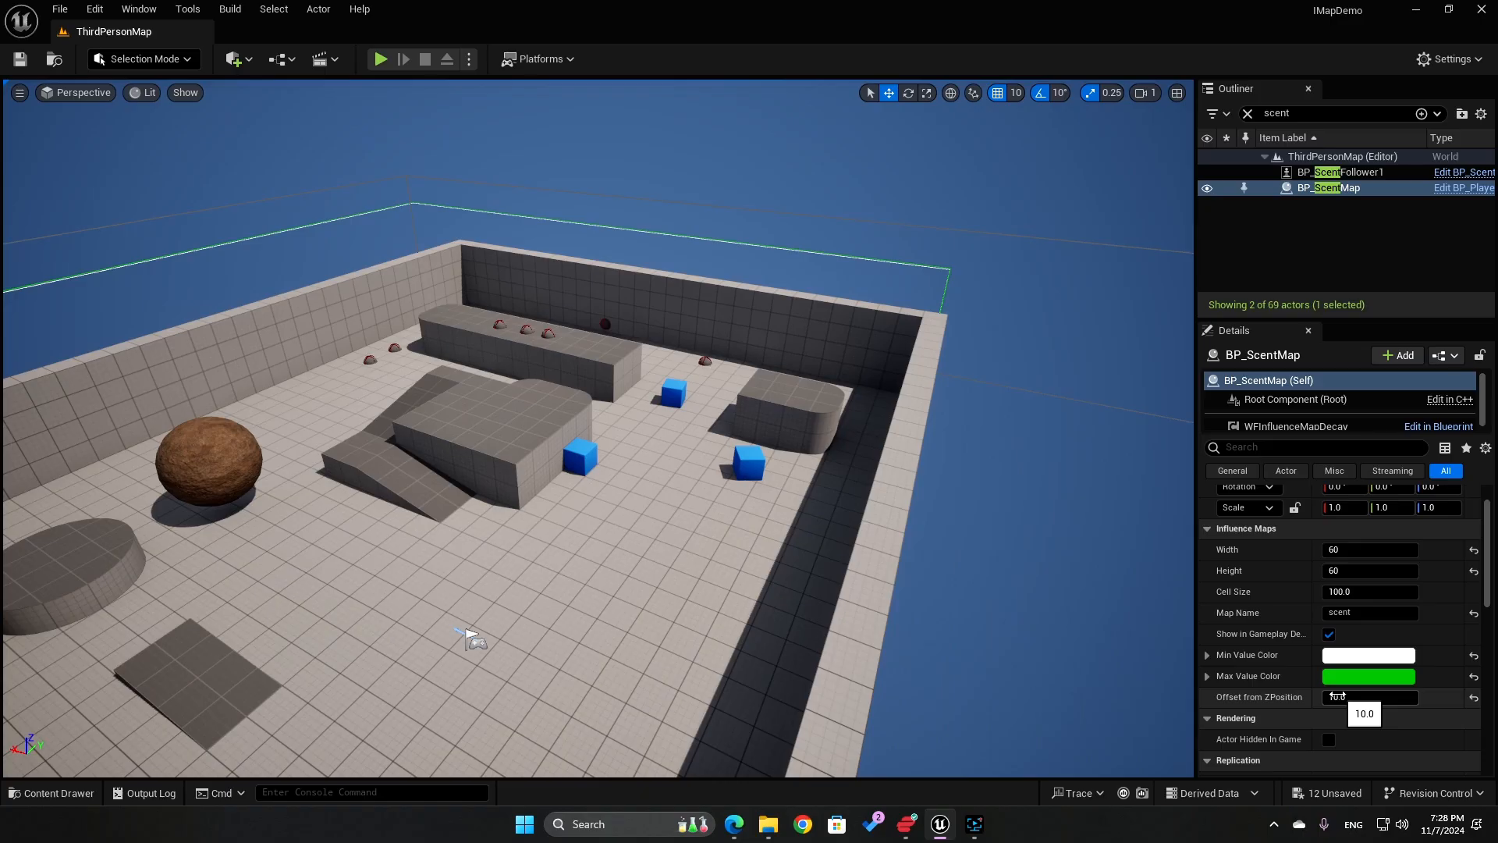
# Open the BP_ThirdPersonCharacter blueprint from the ThirdPerson/Blueprints folder
pyautogui.click(42, 793)
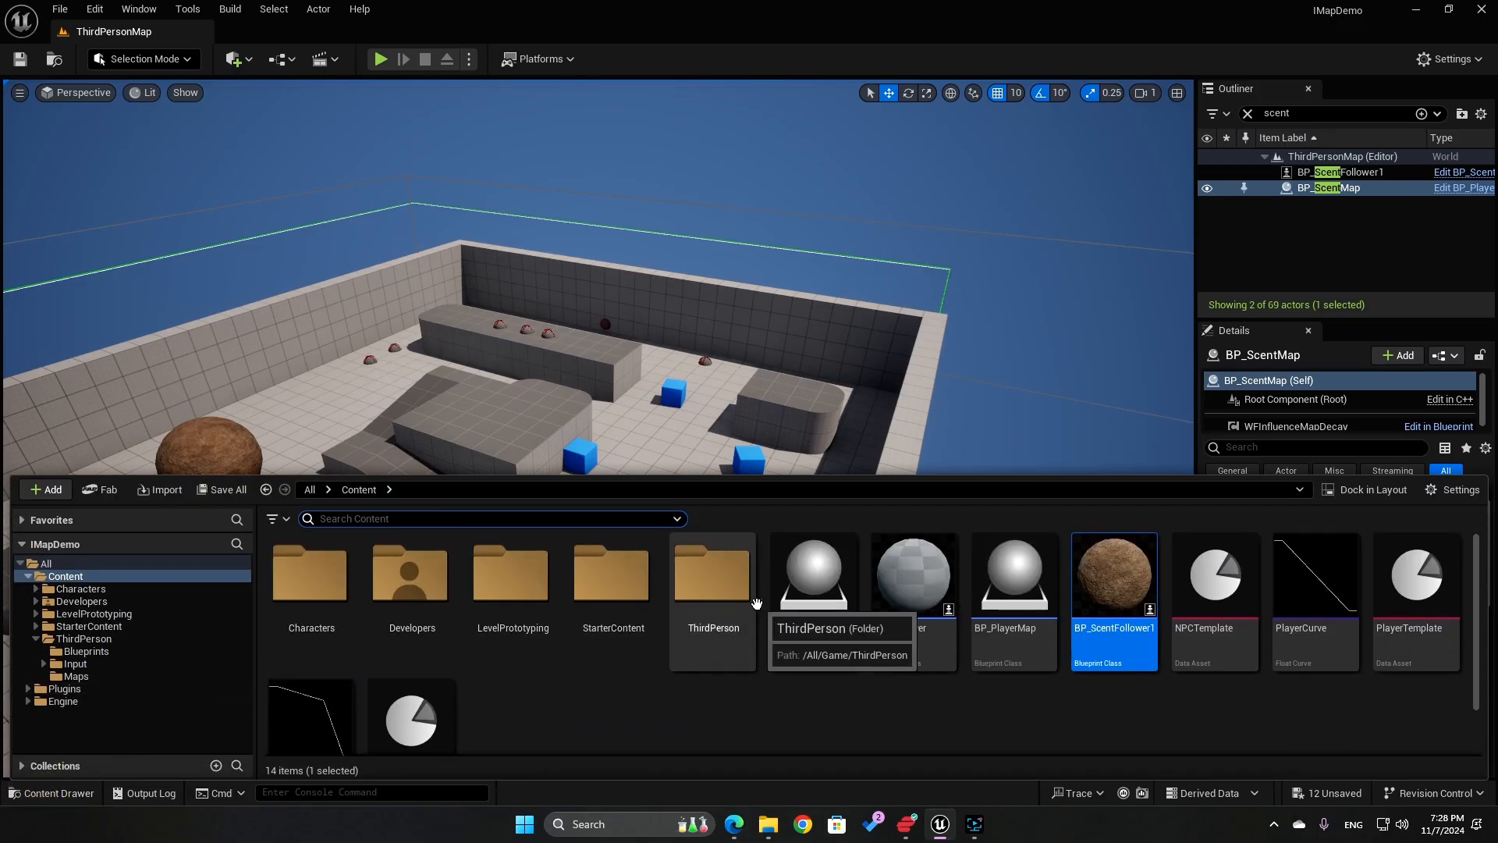
pyautogui.doubleClick(714, 591)
pyautogui.doubleClick(306, 577)
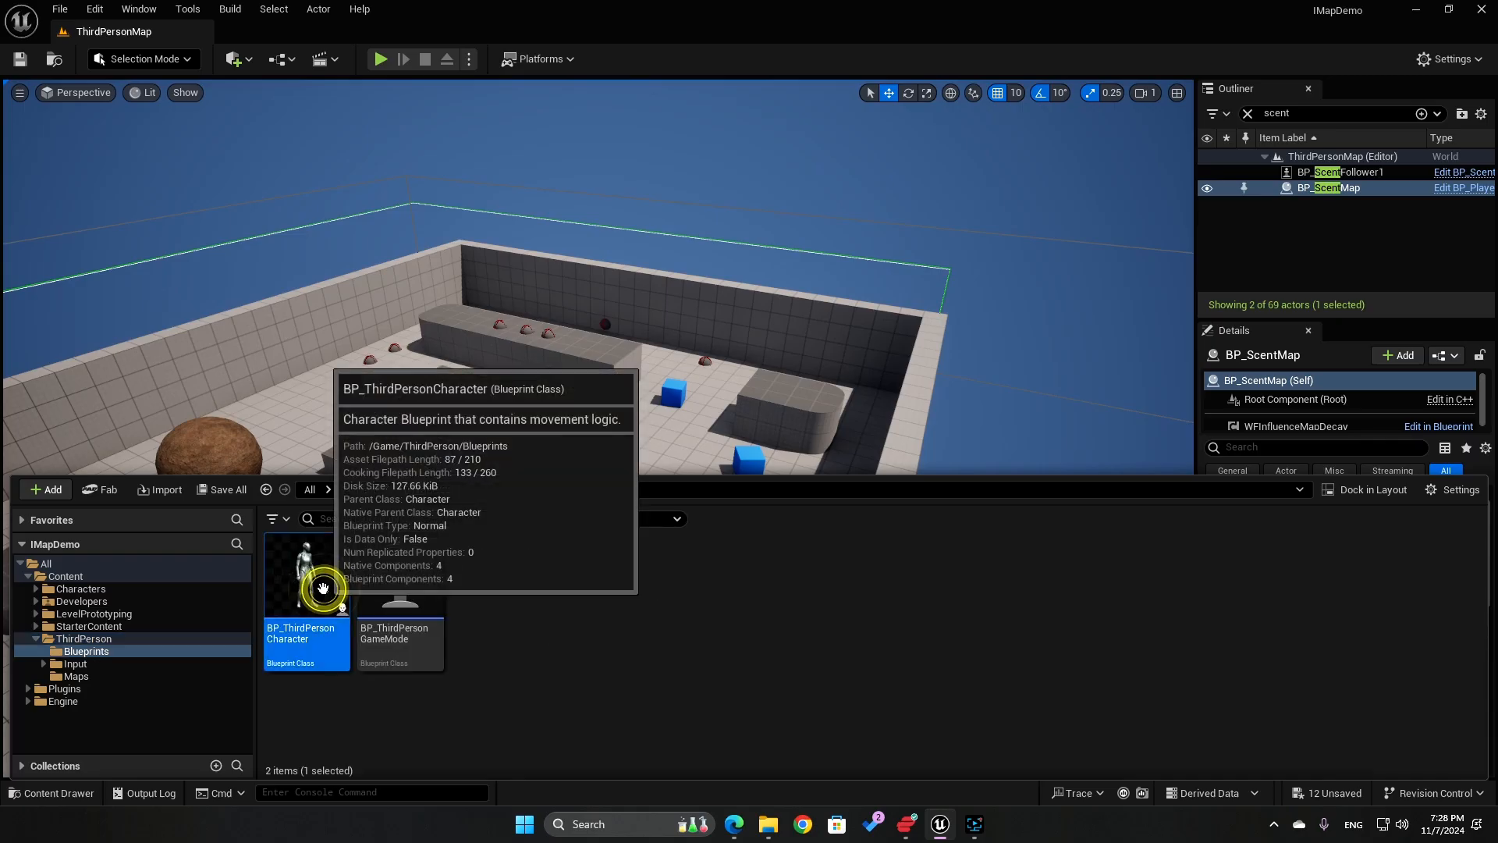
pyautogui.doubleClick(308, 585)
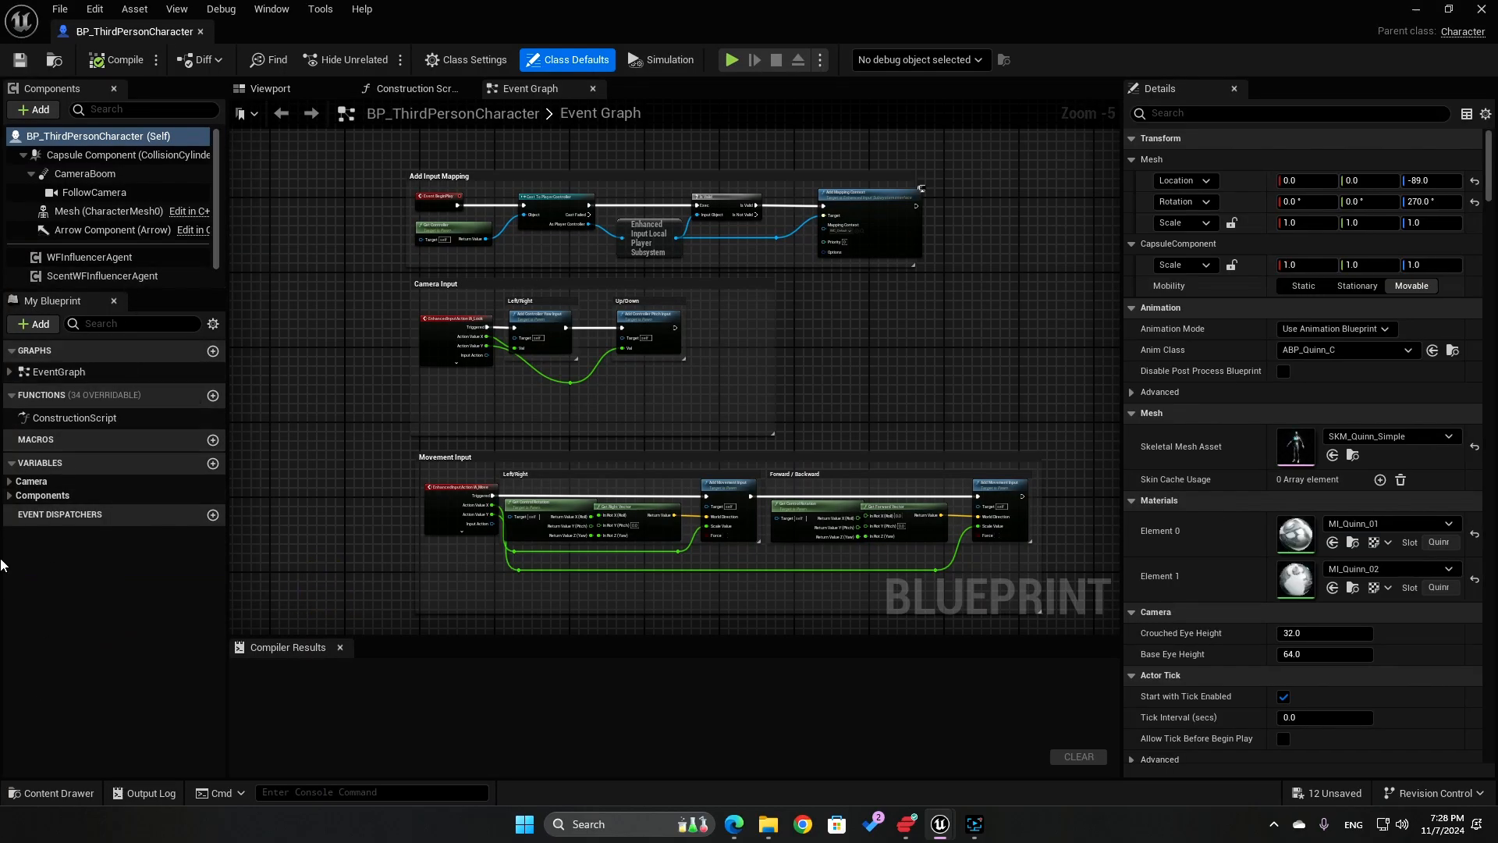
# Select the ScentWFInfluencerAgent component and examine its Influence Maps settings, including the option to add influence when not moving
pyautogui.scroll(-1, 54, 269)
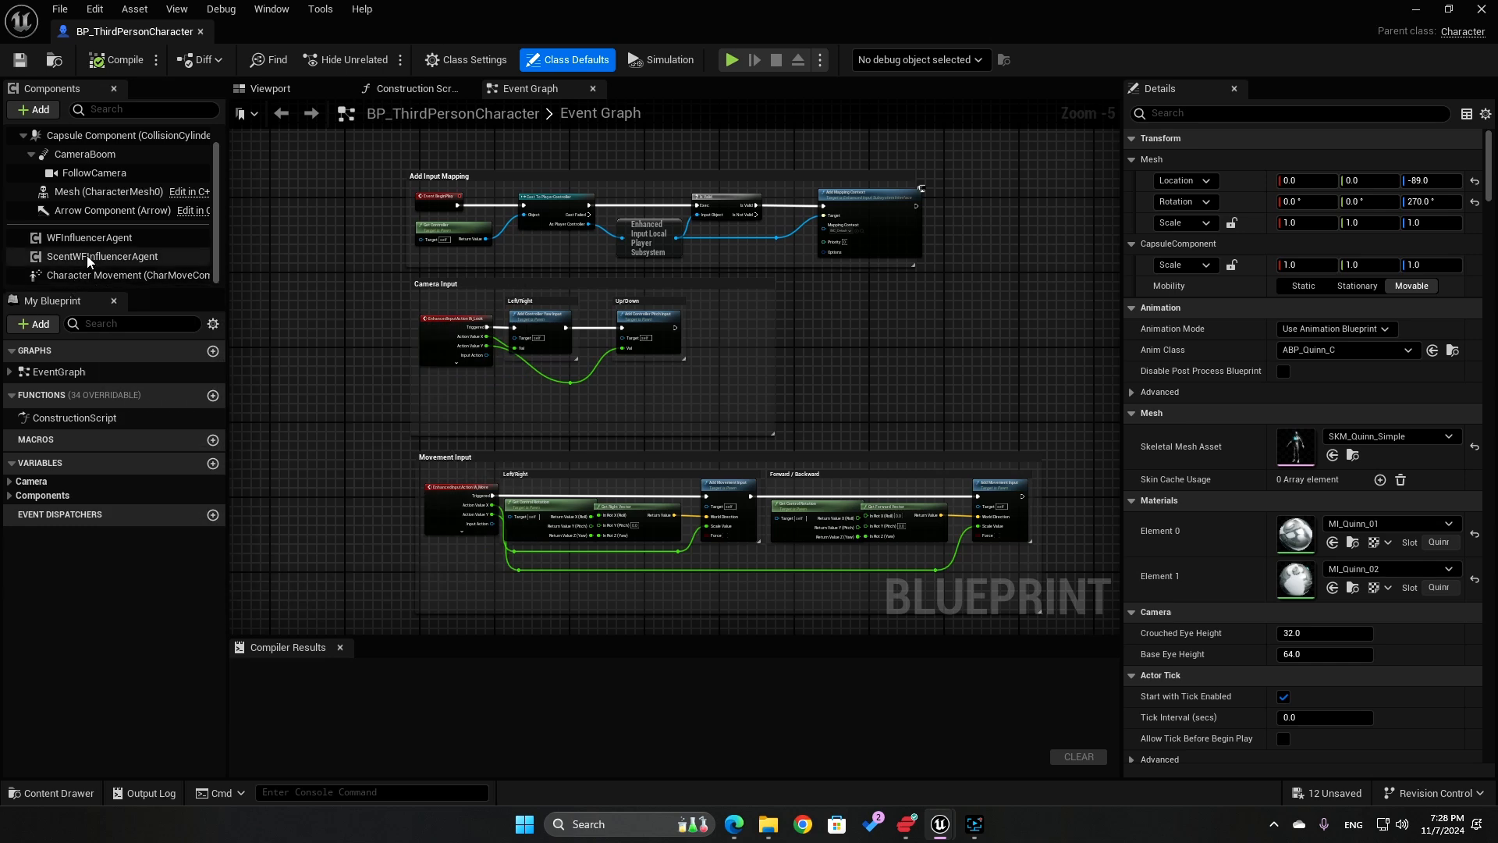
pyautogui.click(89, 258)
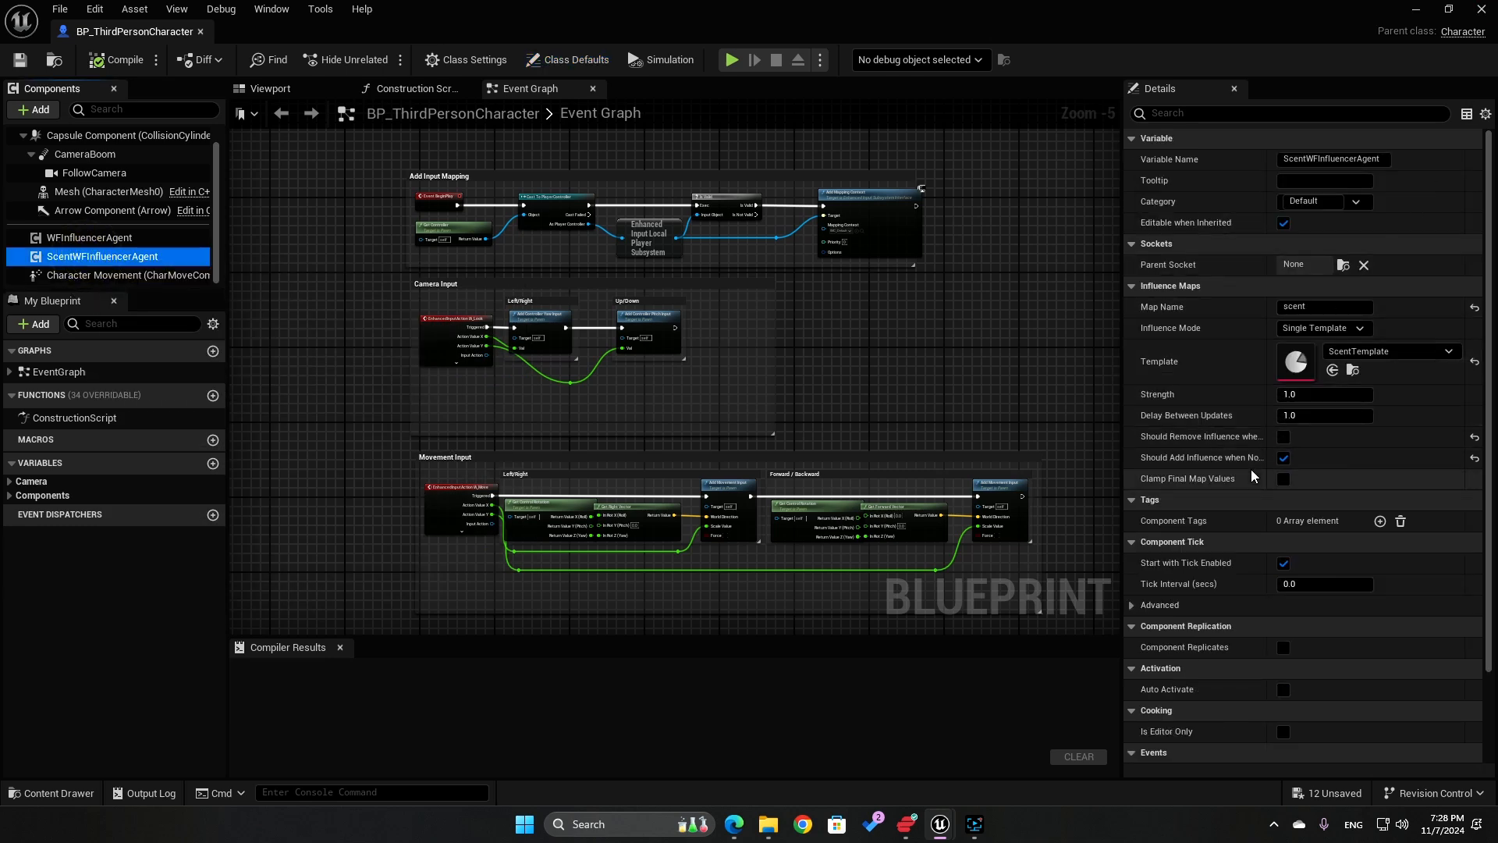
pyautogui.moveTo(1183, 463)
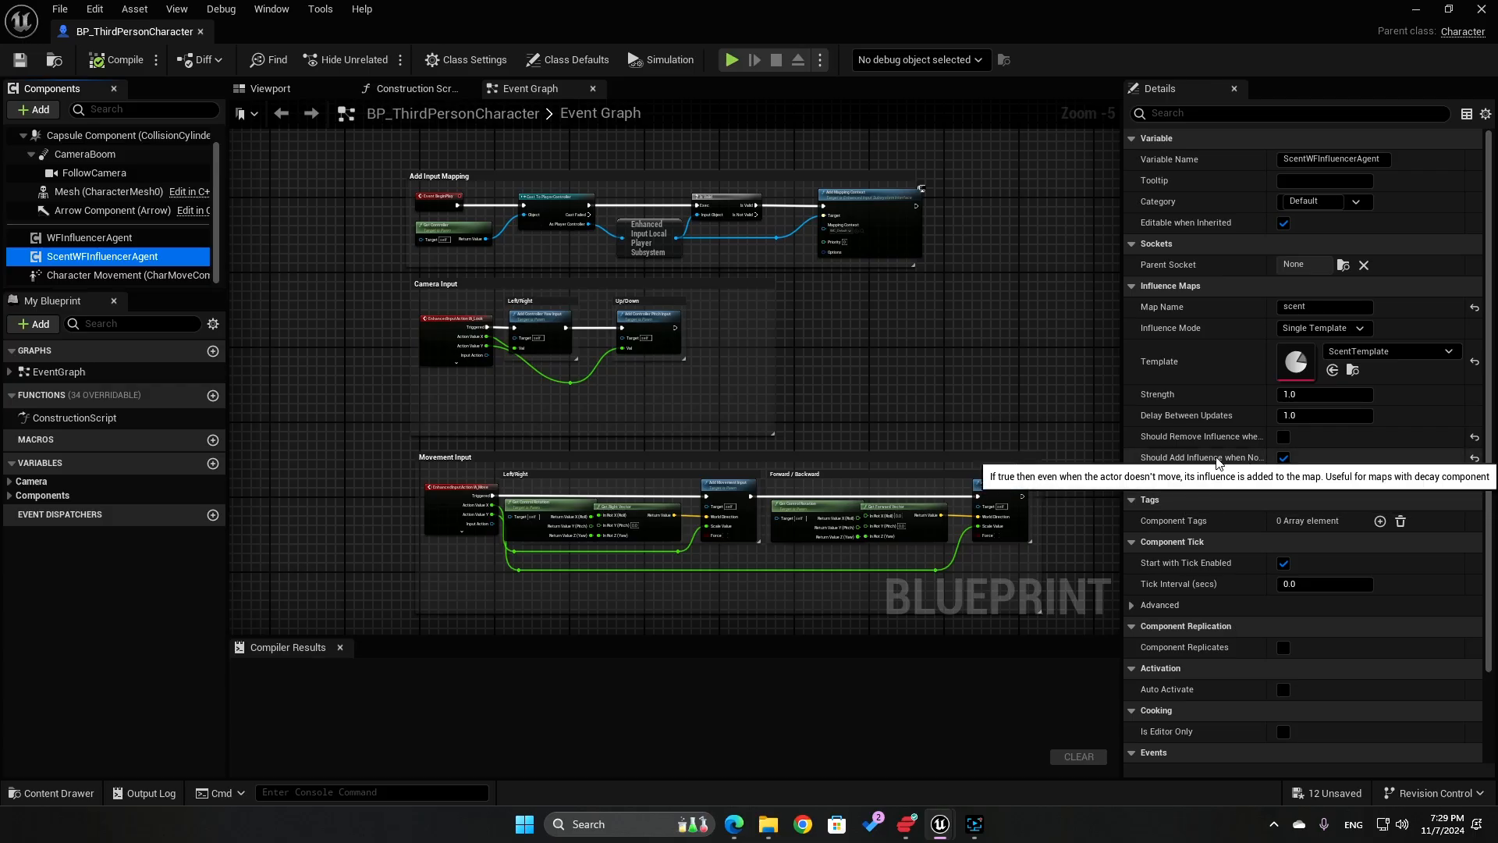
pyautogui.moveTo(1241, 462)
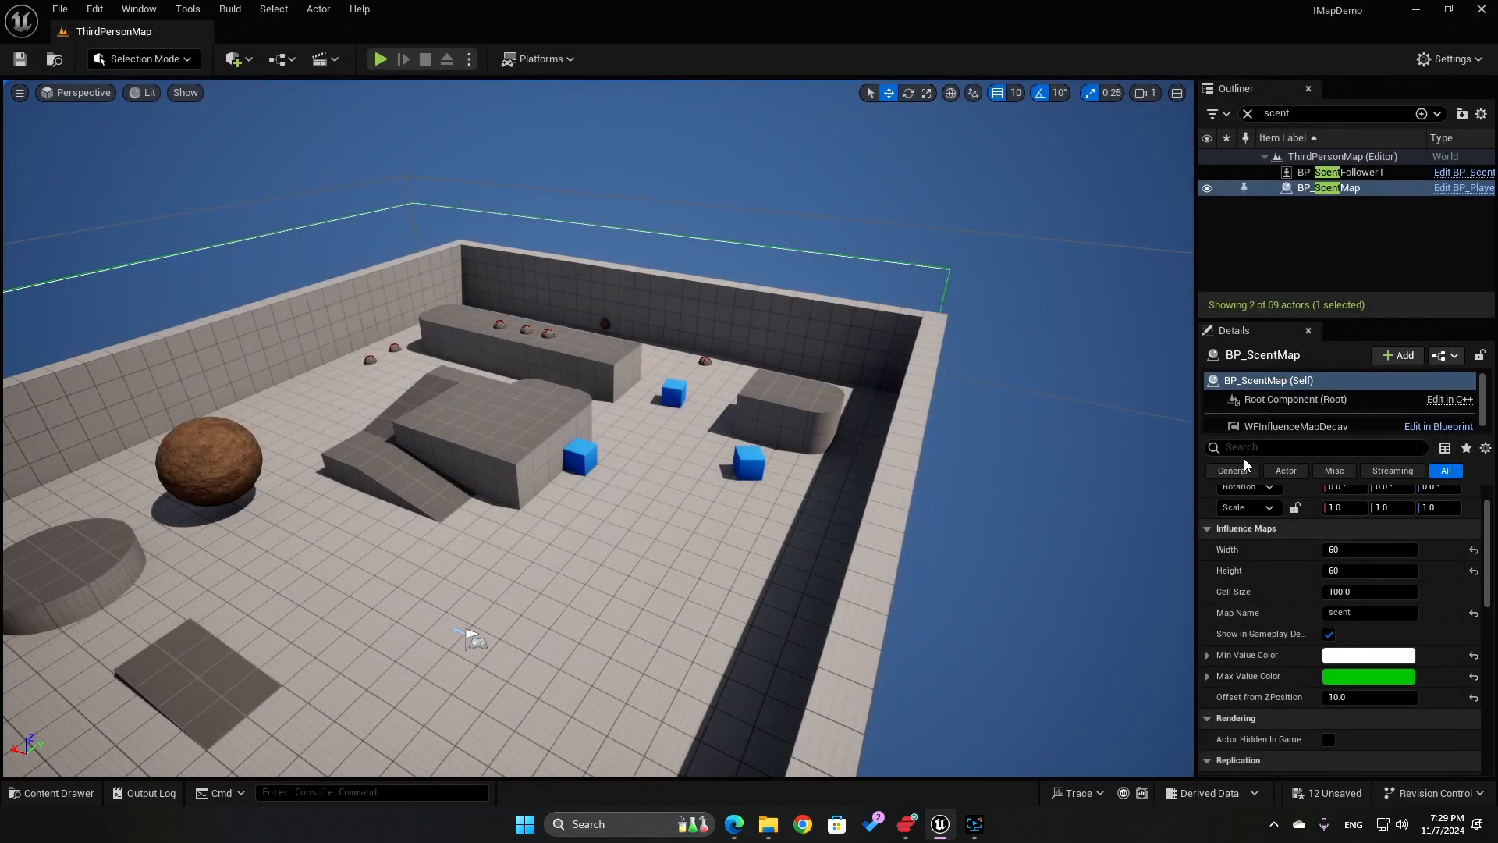
# Return to the level and examine the decay settings of BP_ScentMap's WFInfluenceMapDecay component
pyautogui.click(1325, 174)
pyautogui.click(1328, 188)
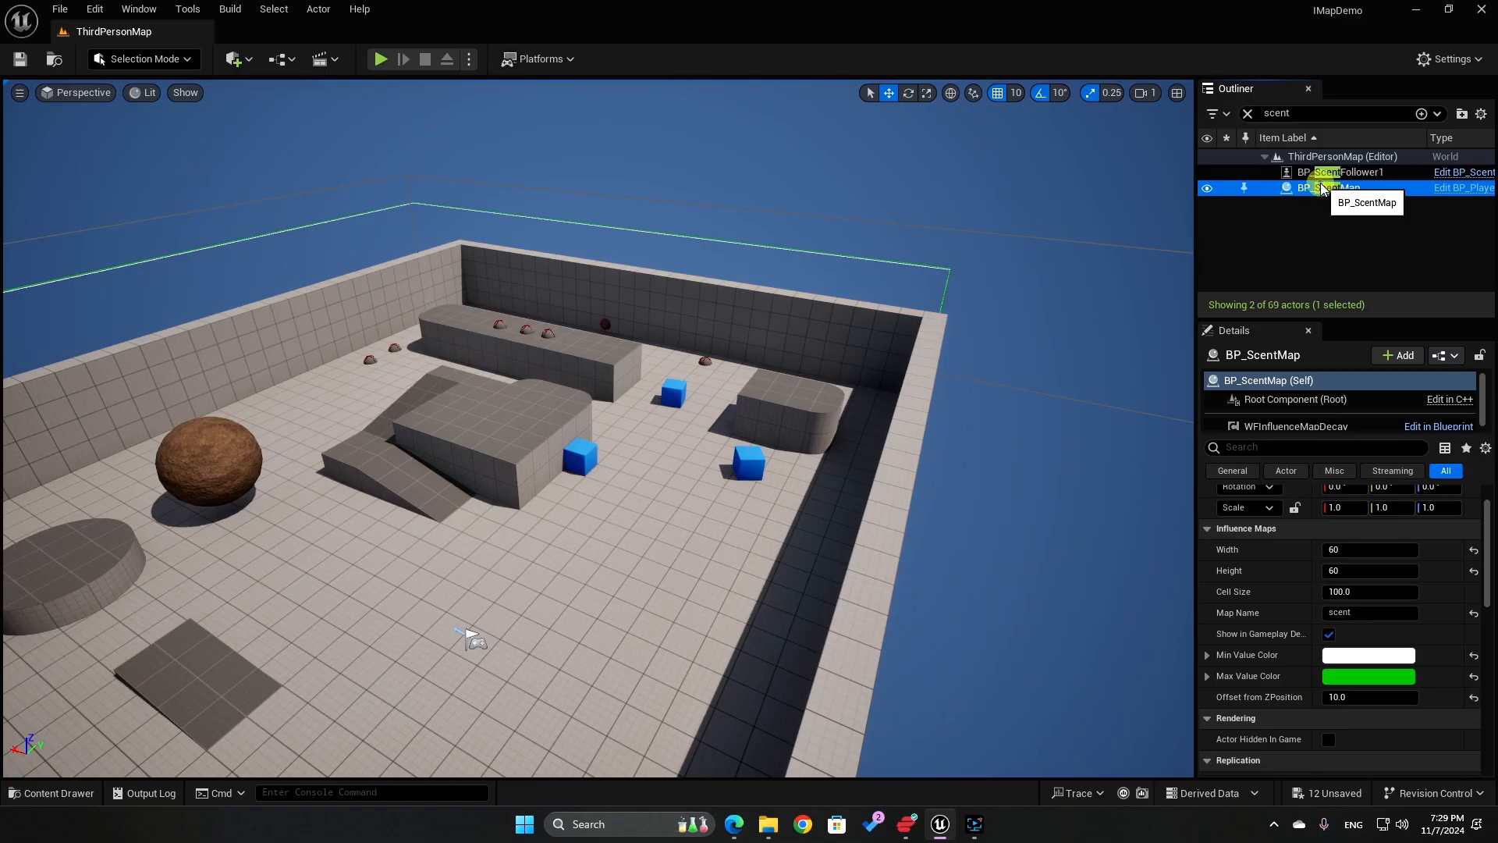
pyautogui.scroll(-1, 1289, 400)
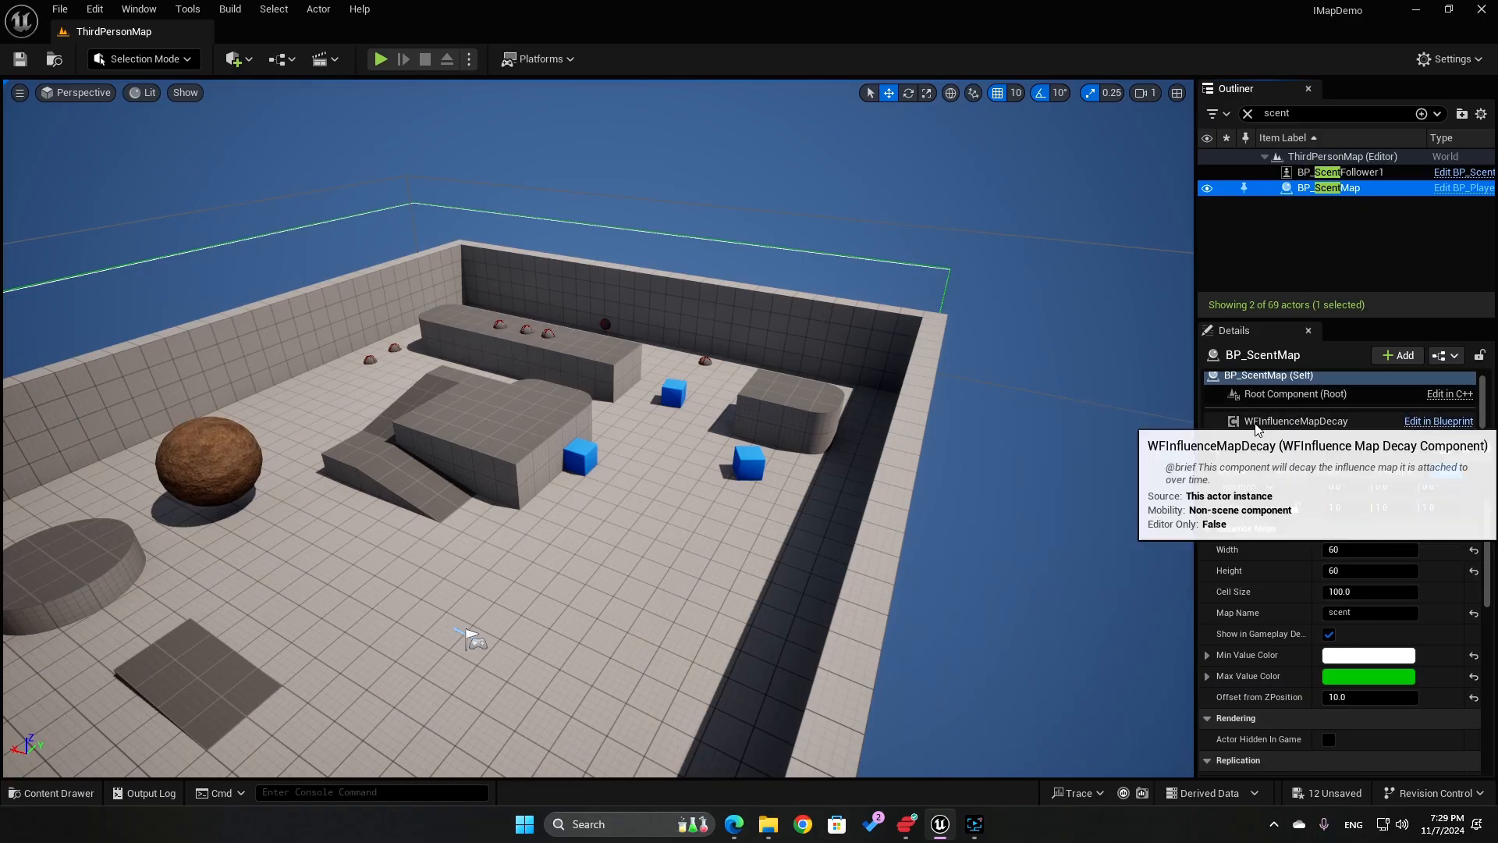
pyautogui.click(1288, 422)
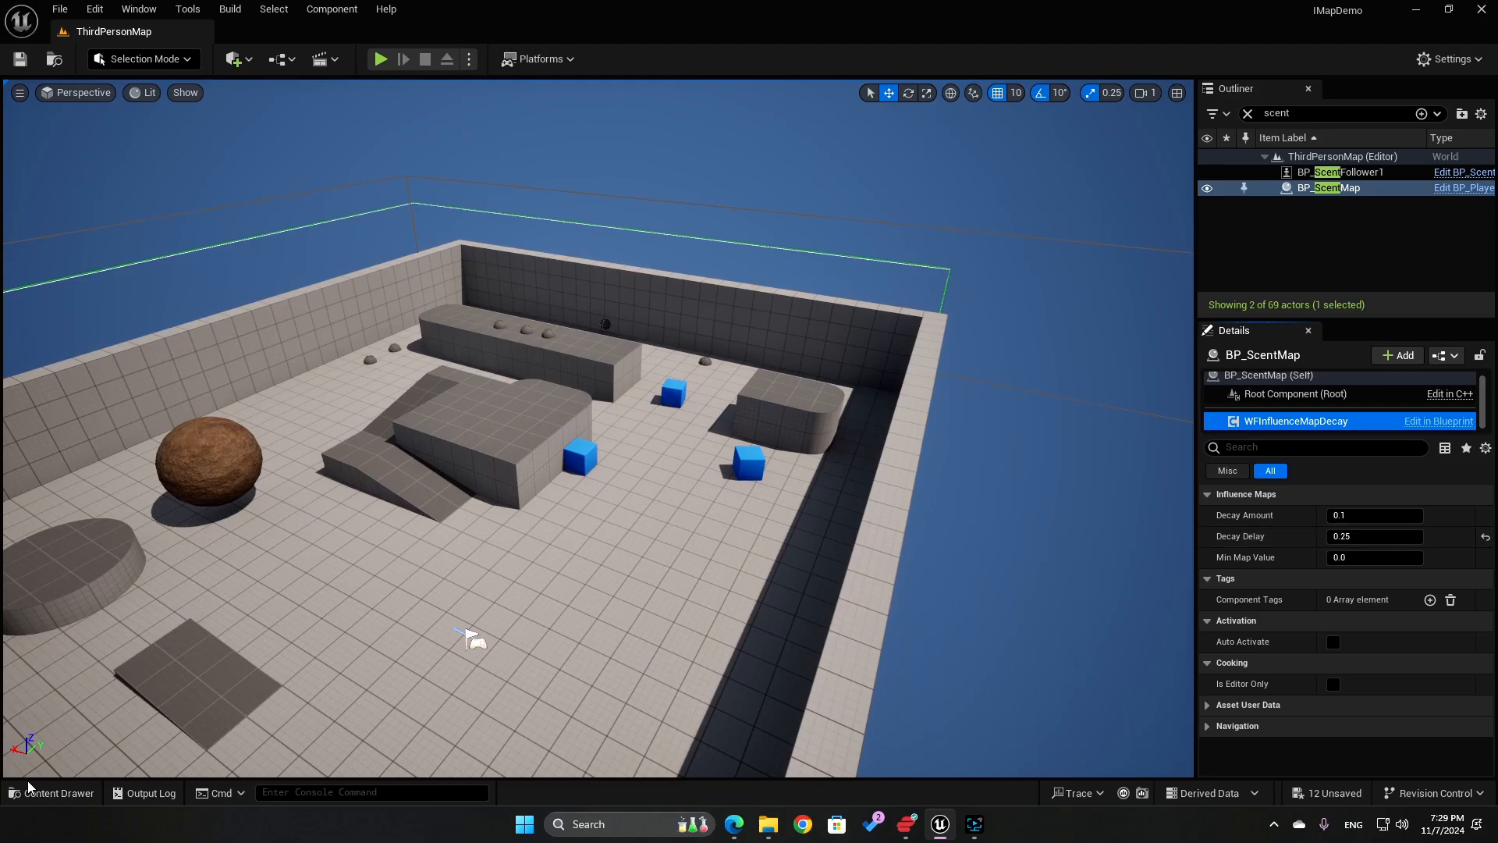
# Open the ScentTemplate asset from the Content folder, examine its radius and curve, and return to the level
pyautogui.click(46, 794)
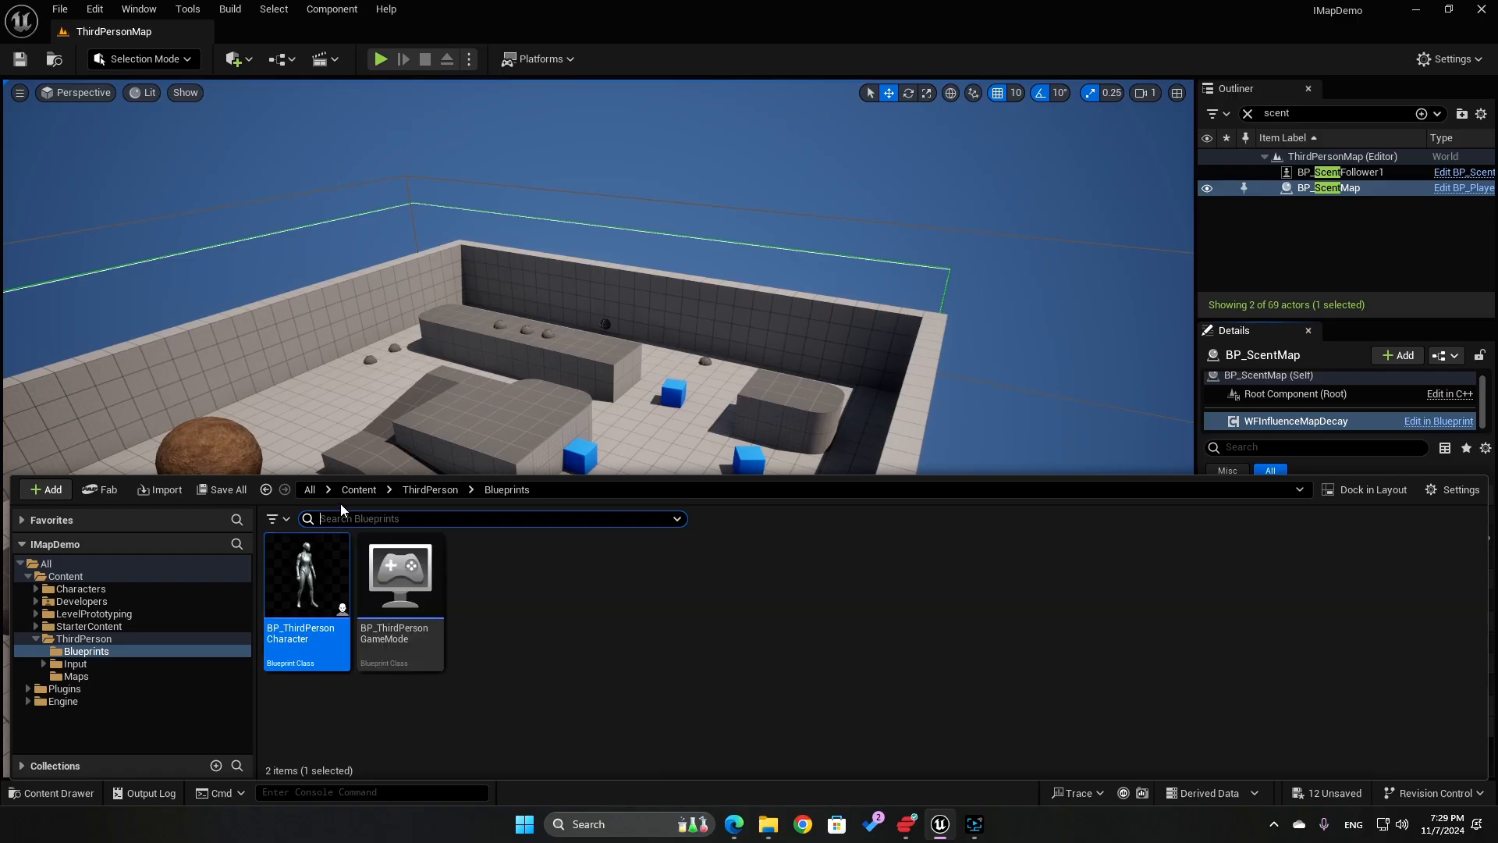
pyautogui.click(367, 490)
pyautogui.scroll(-1, 382, 632)
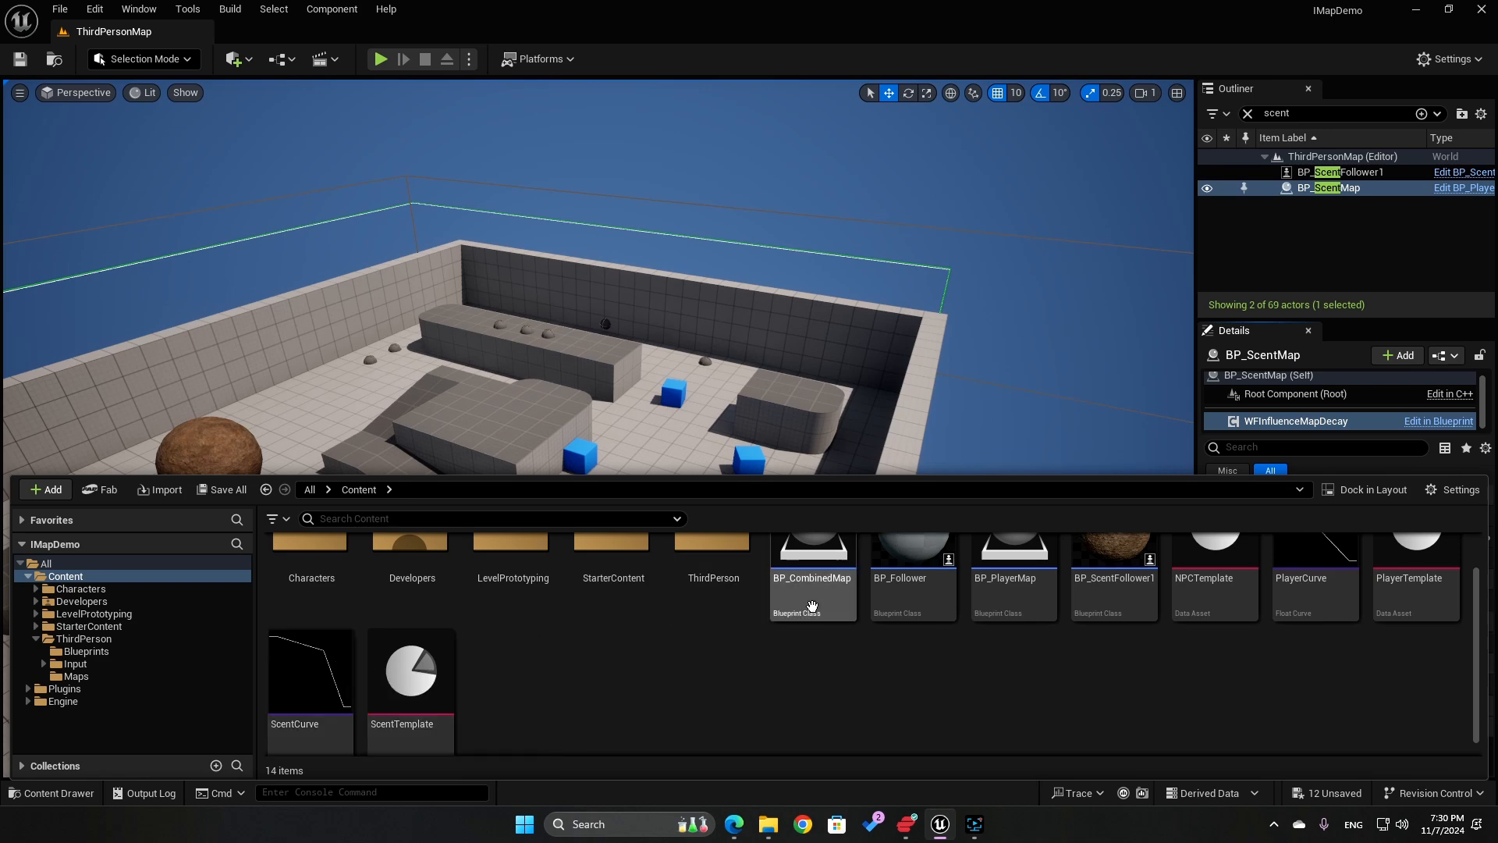
pyautogui.scroll(1, 1124, 593)
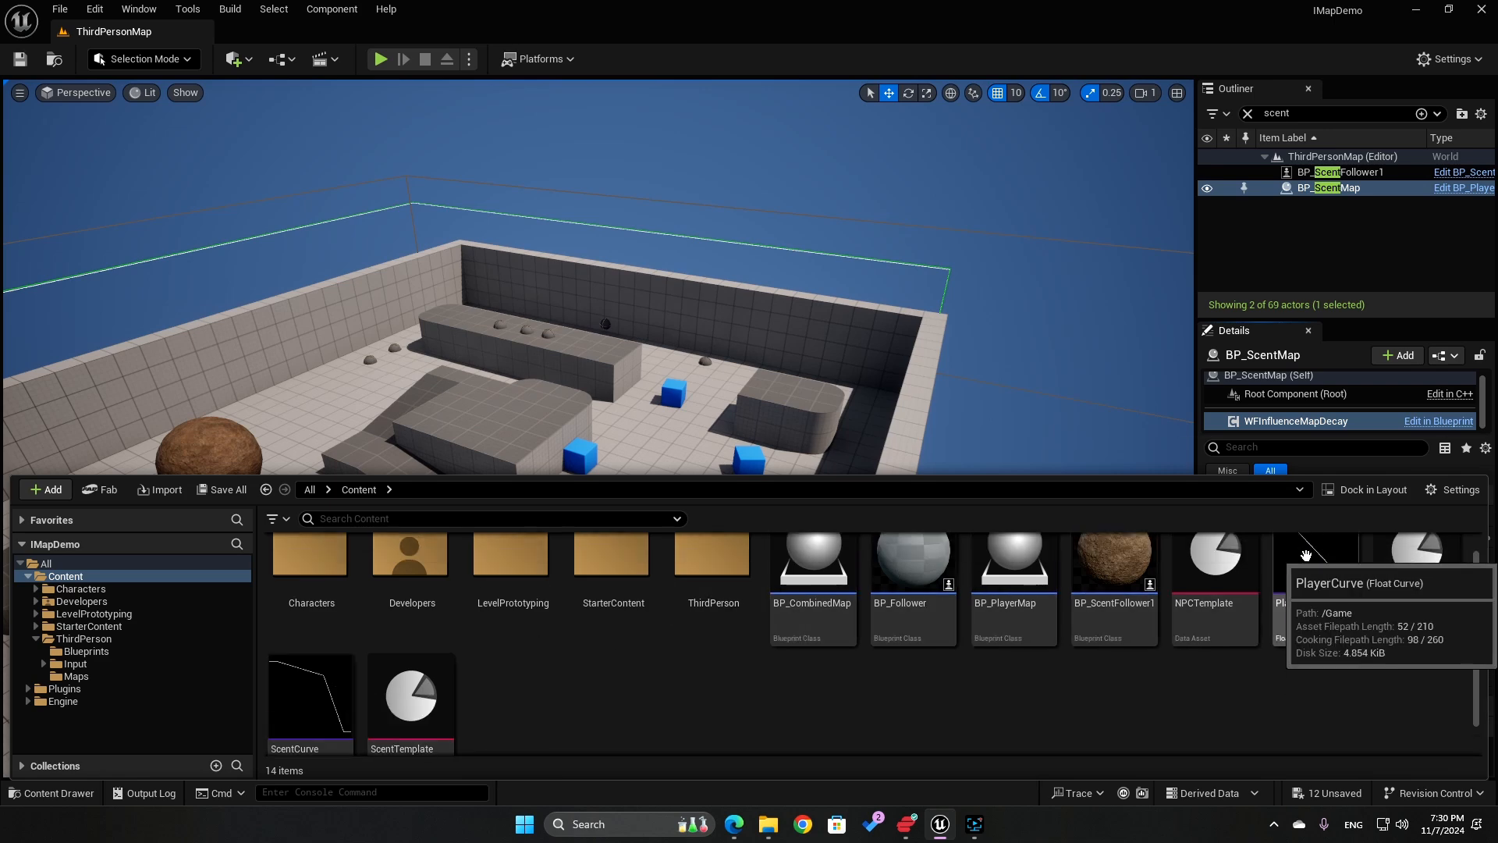
pyautogui.click(409, 699)
pyautogui.doubleClick(409, 699)
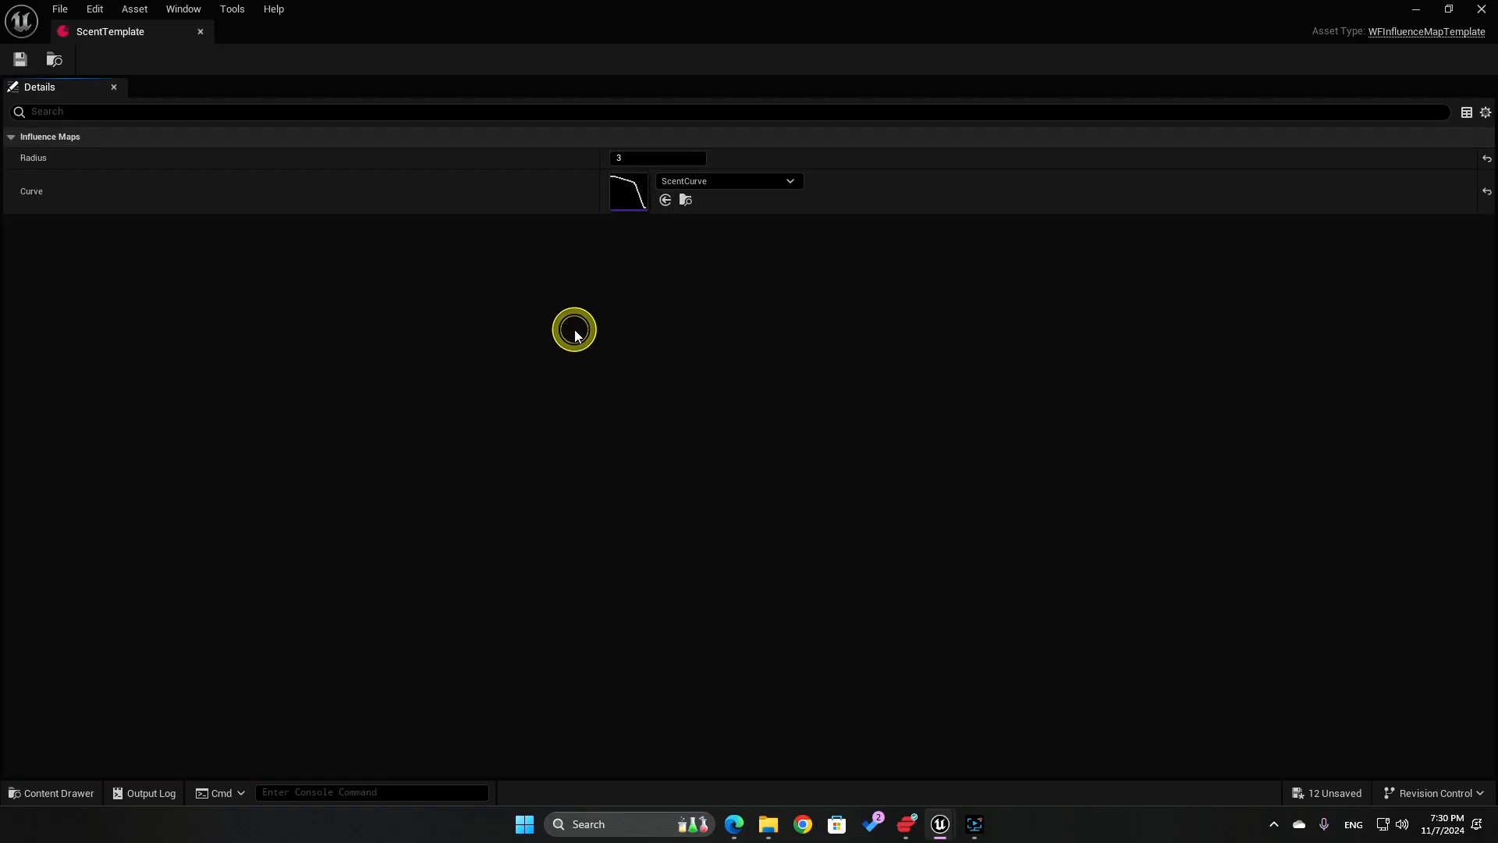
pyautogui.hotkey('alt', 'Tab')
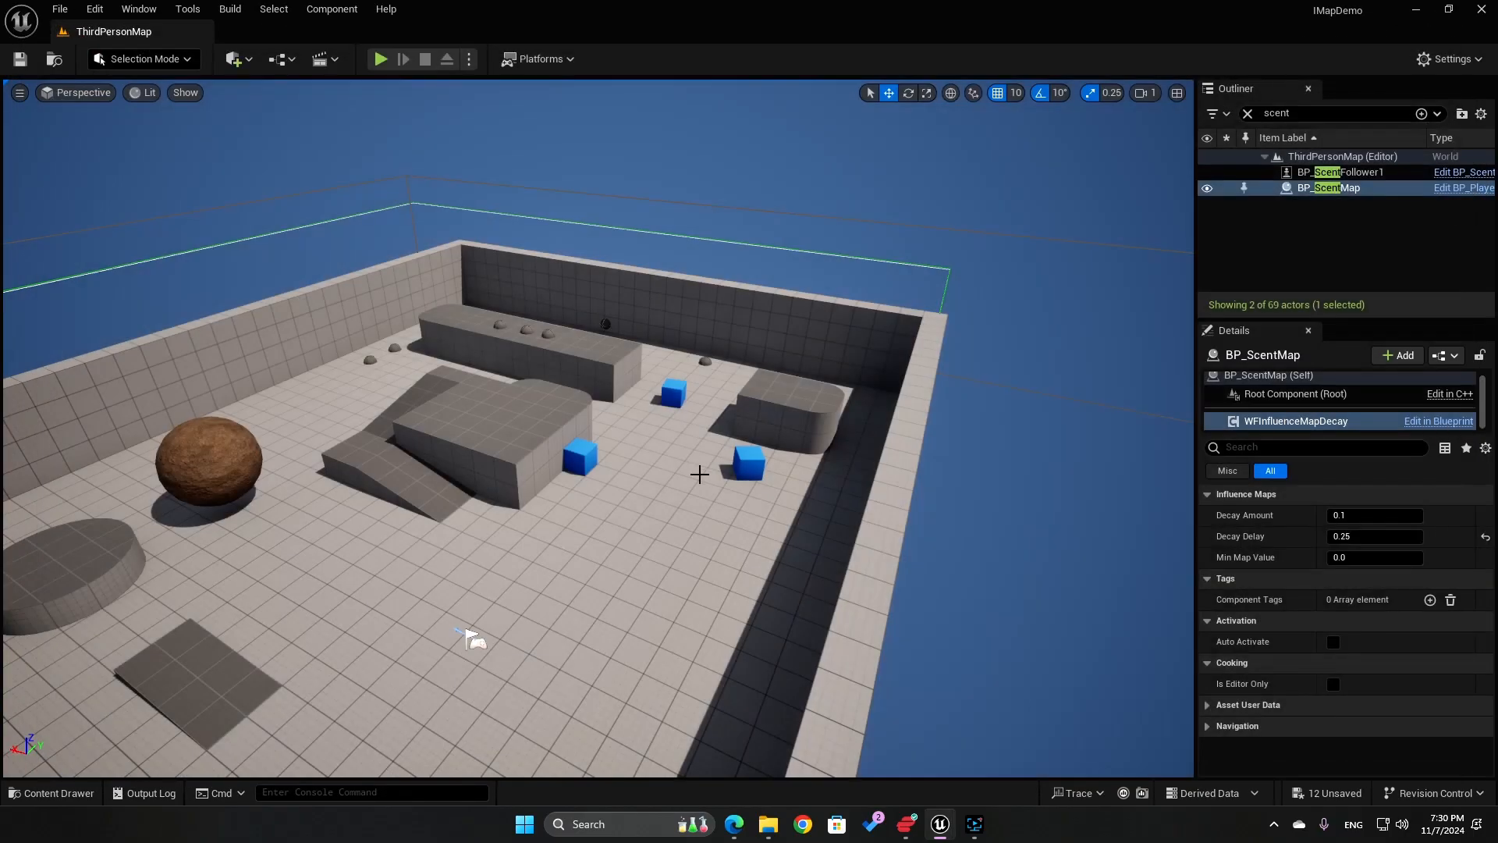
# Open the PlayerTemplate asset to compare its radius and curve with the scent template, and return to the level
pyautogui.click(51, 793)
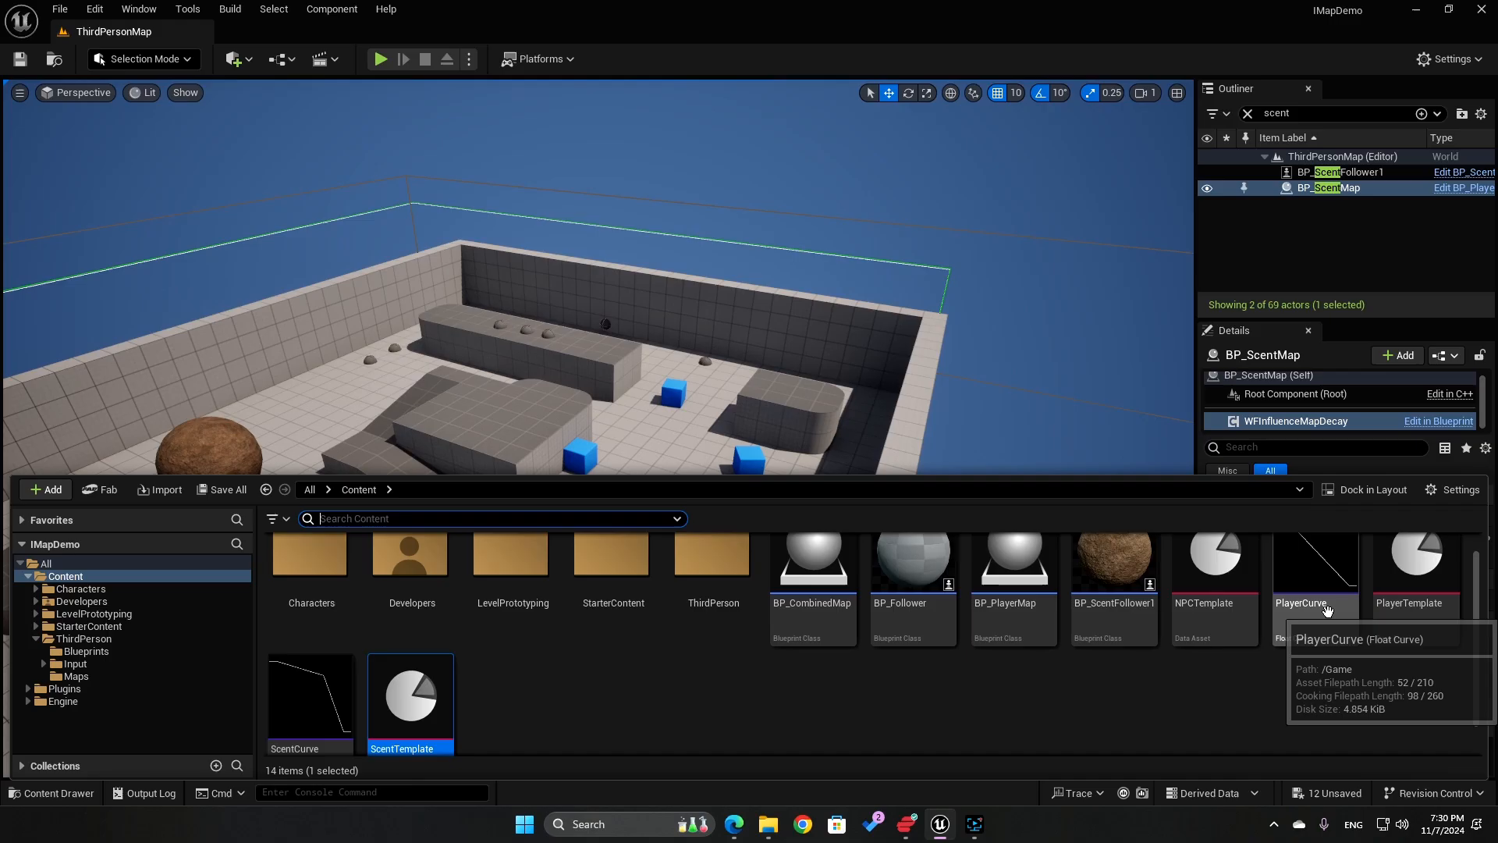
pyautogui.doubleClick(1396, 557)
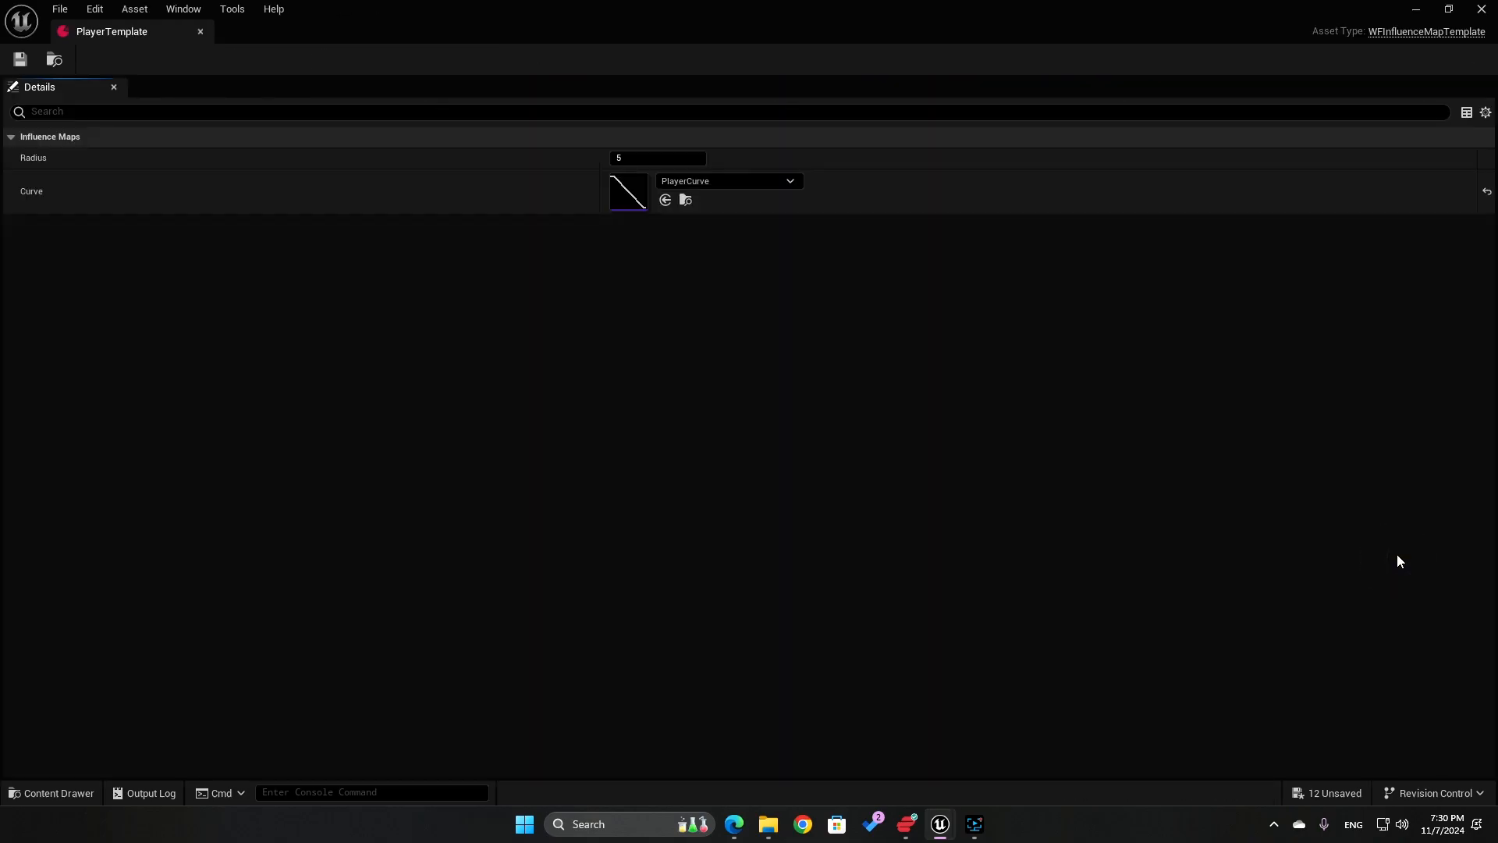
pyautogui.hotkey('alt', 'Tab')
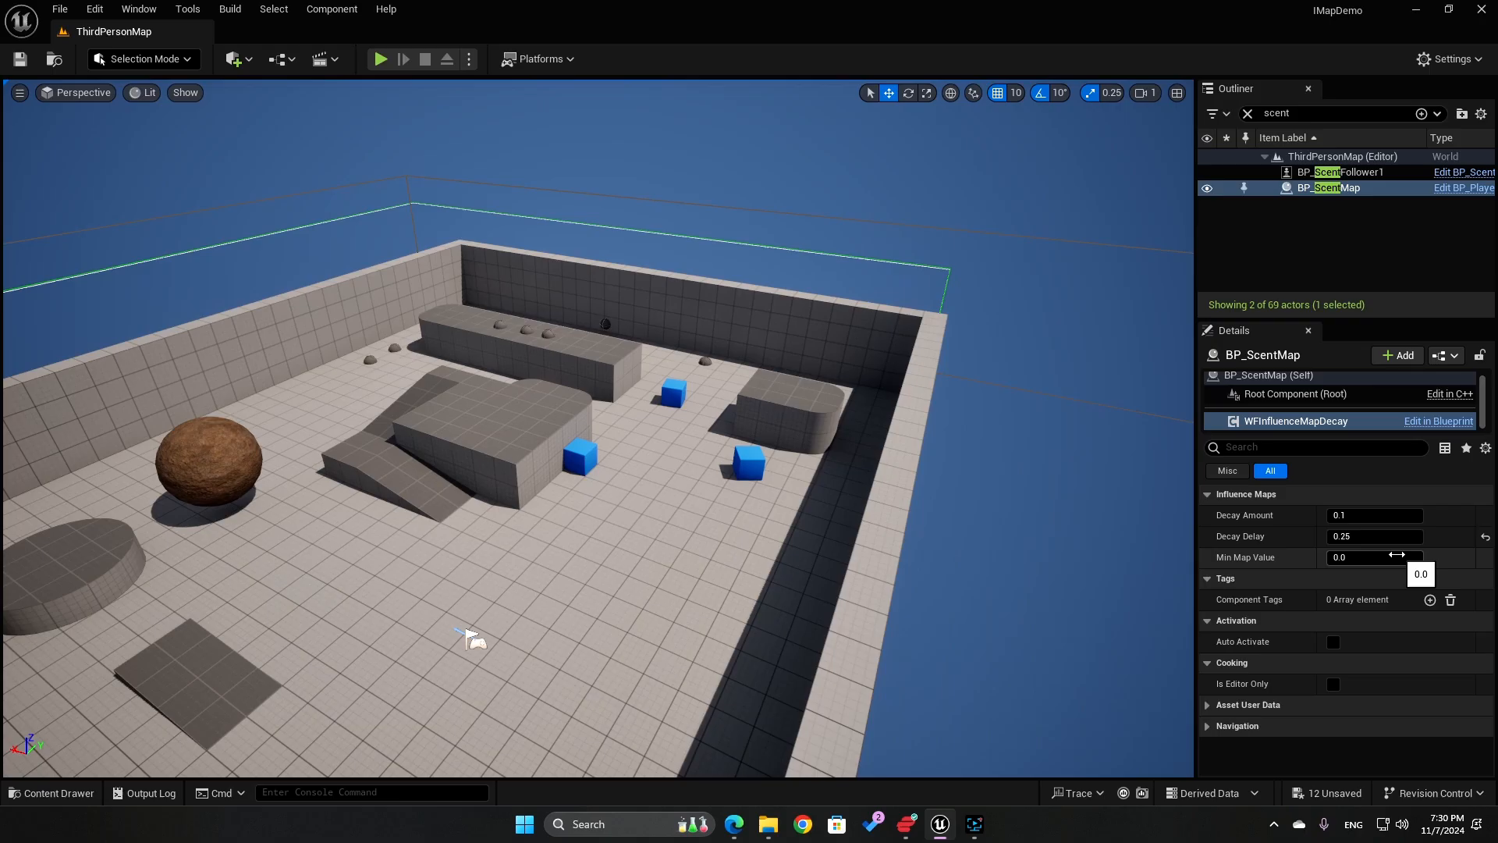
# Play the level and run the character around the ramps and blue cubes to observe how the large brown ball and grey followers move
pyautogui.hotkey('alt', 'p')
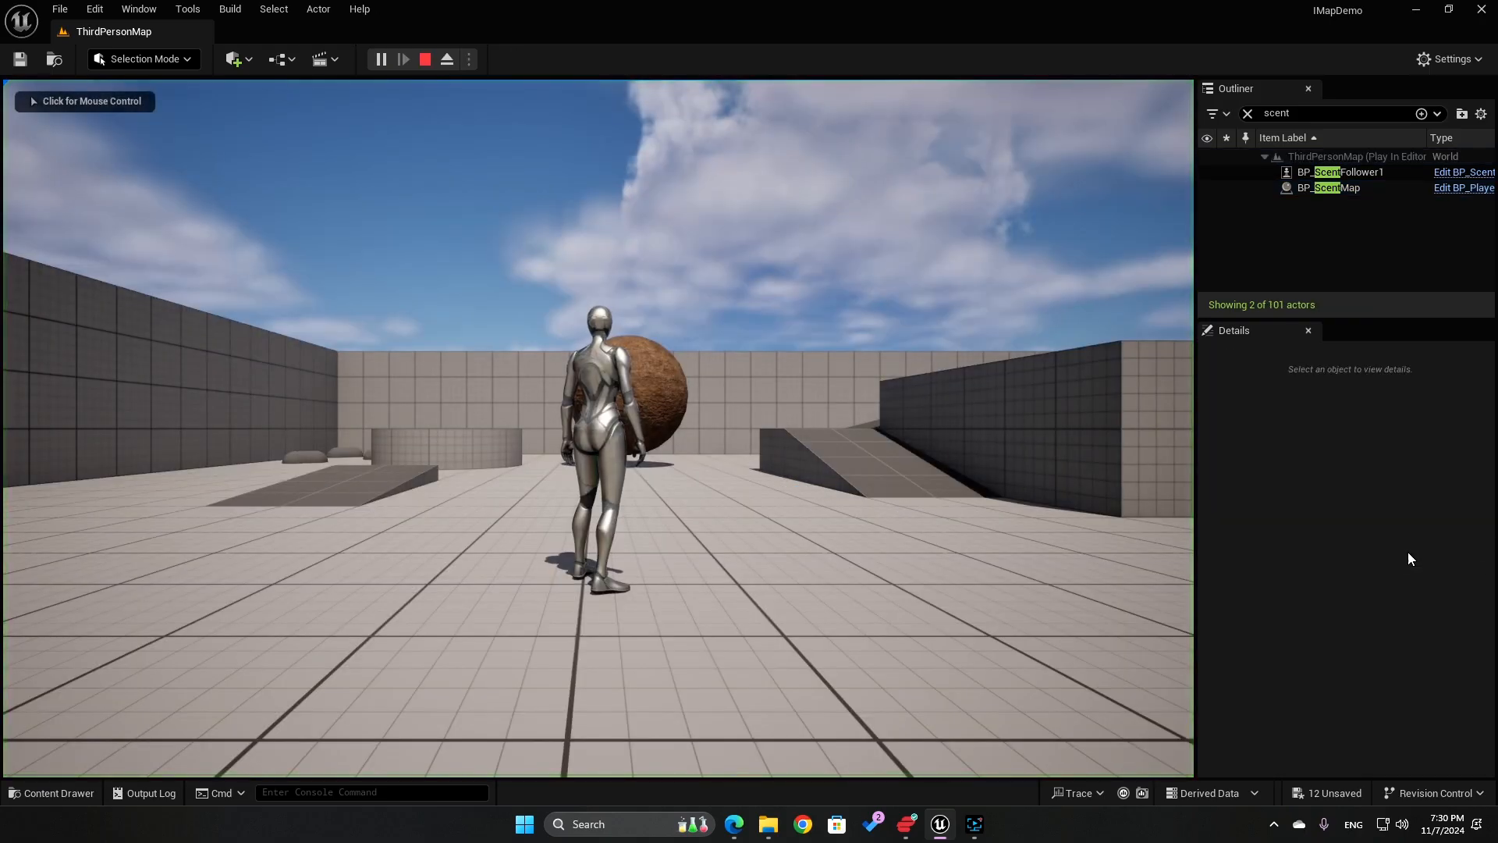
pyautogui.press('w')
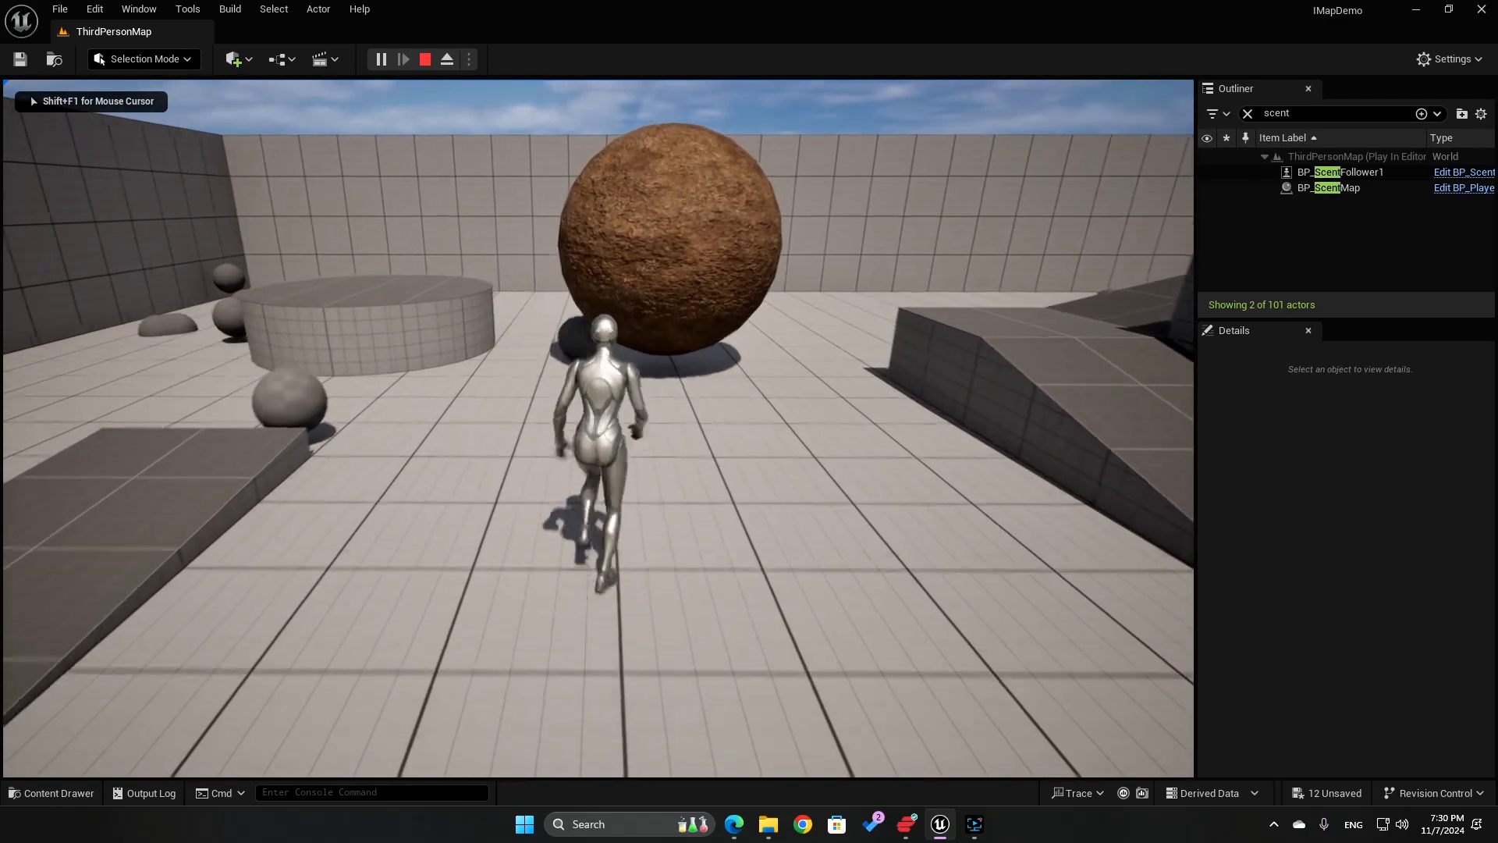
pyautogui.press('s')
pyautogui.press('d')
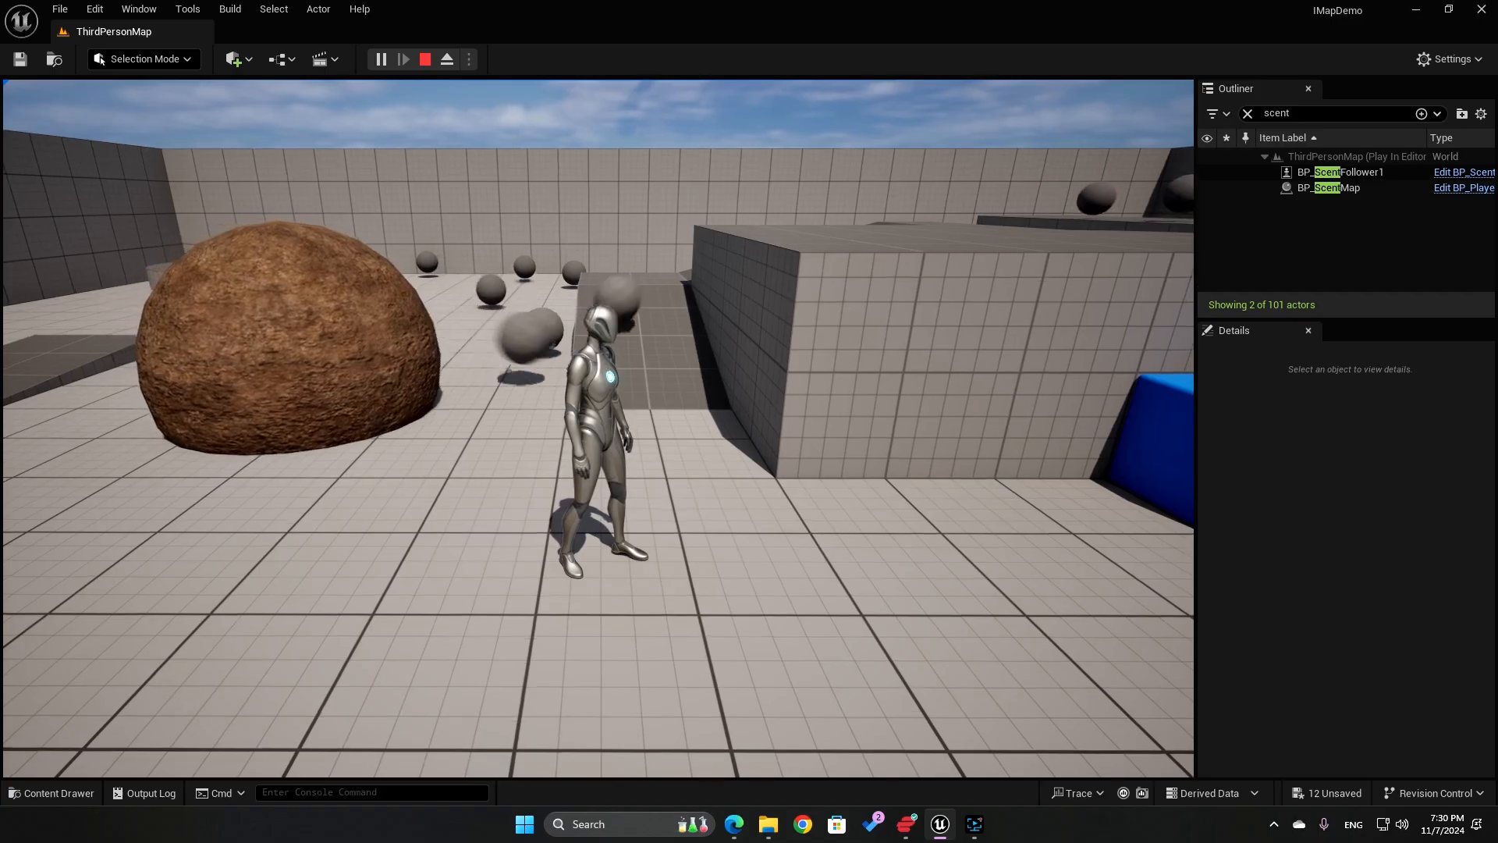
pyautogui.press('s')
pyautogui.press('d')
pyautogui.press('w')
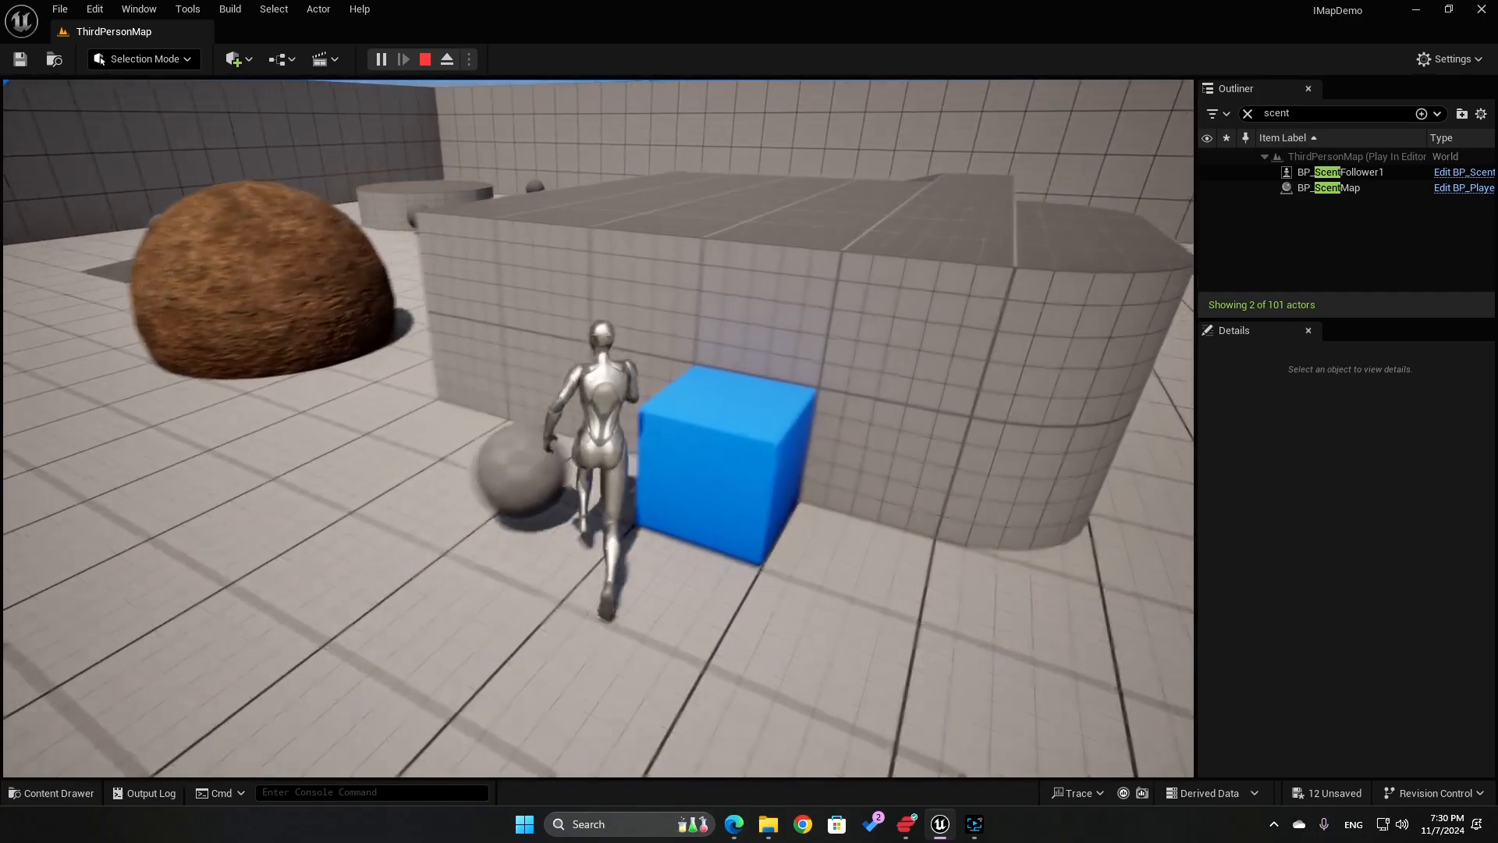
pyautogui.press('s')
pyautogui.press('d')
pyautogui.press('s')
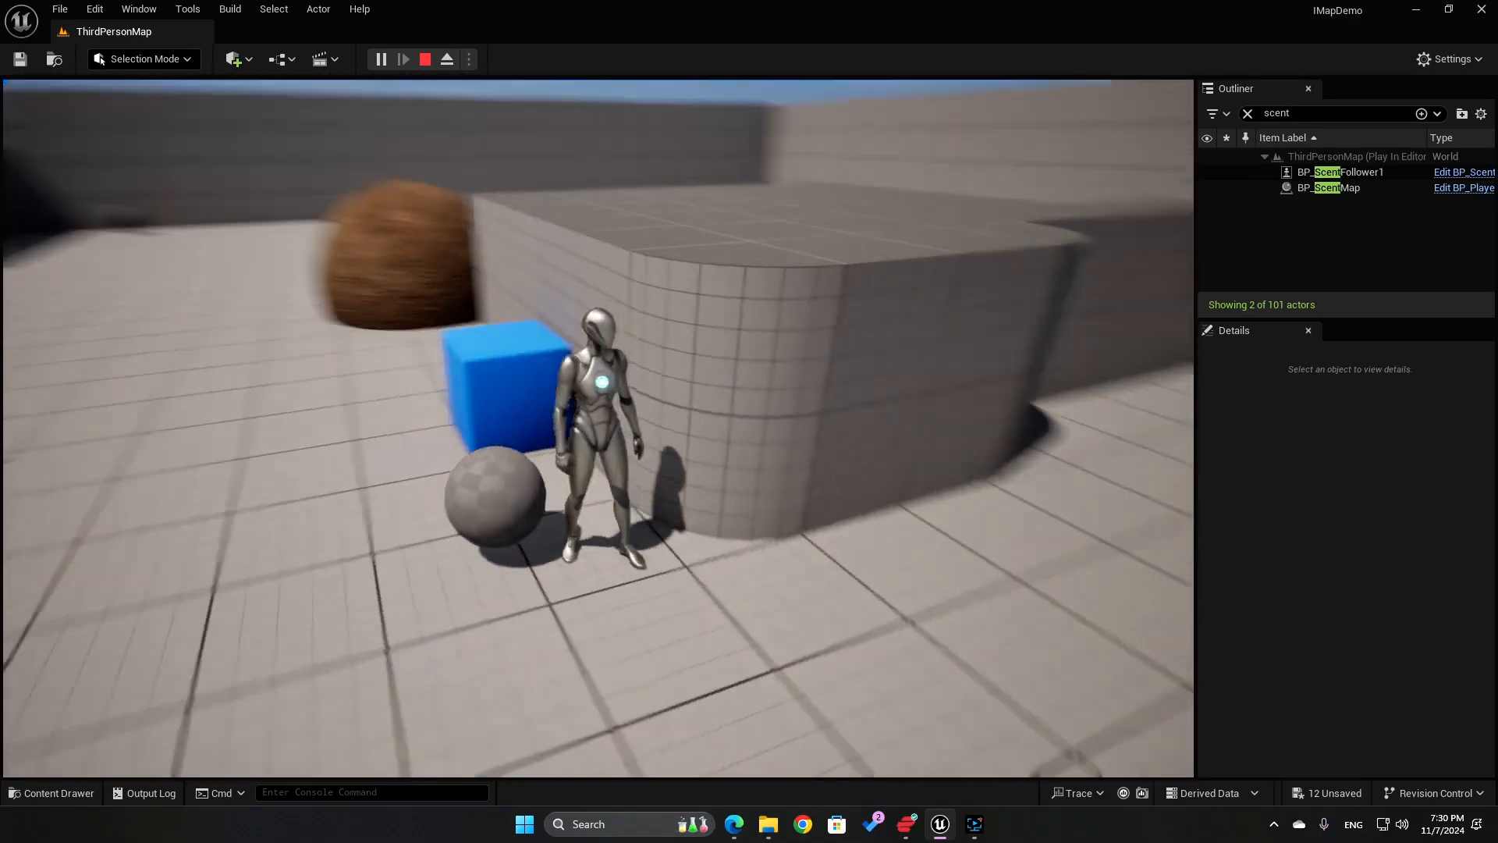
pyautogui.press('a')
pyautogui.press('d')
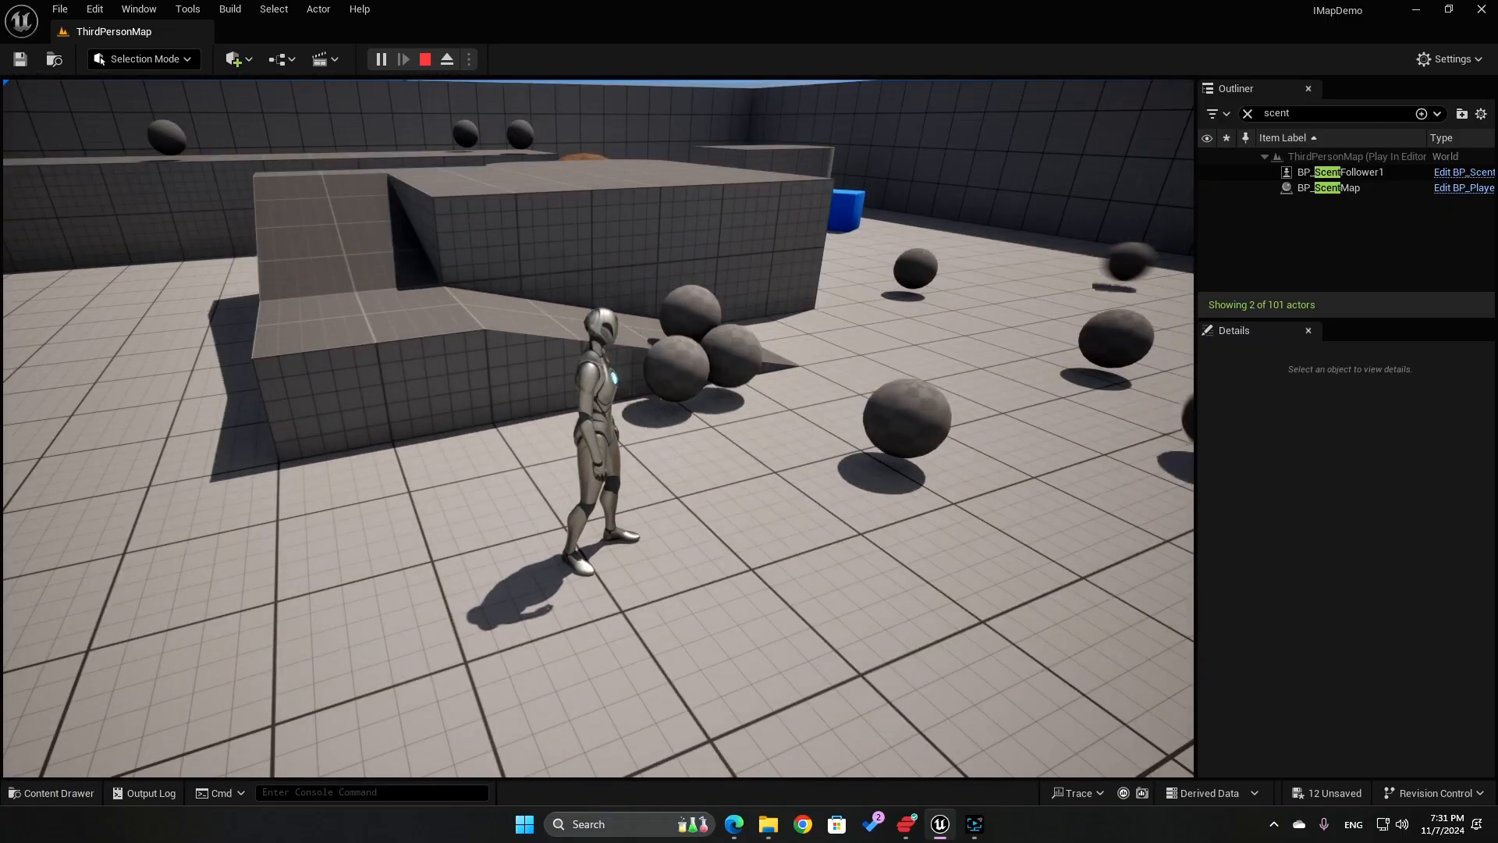
pyautogui.press('d')
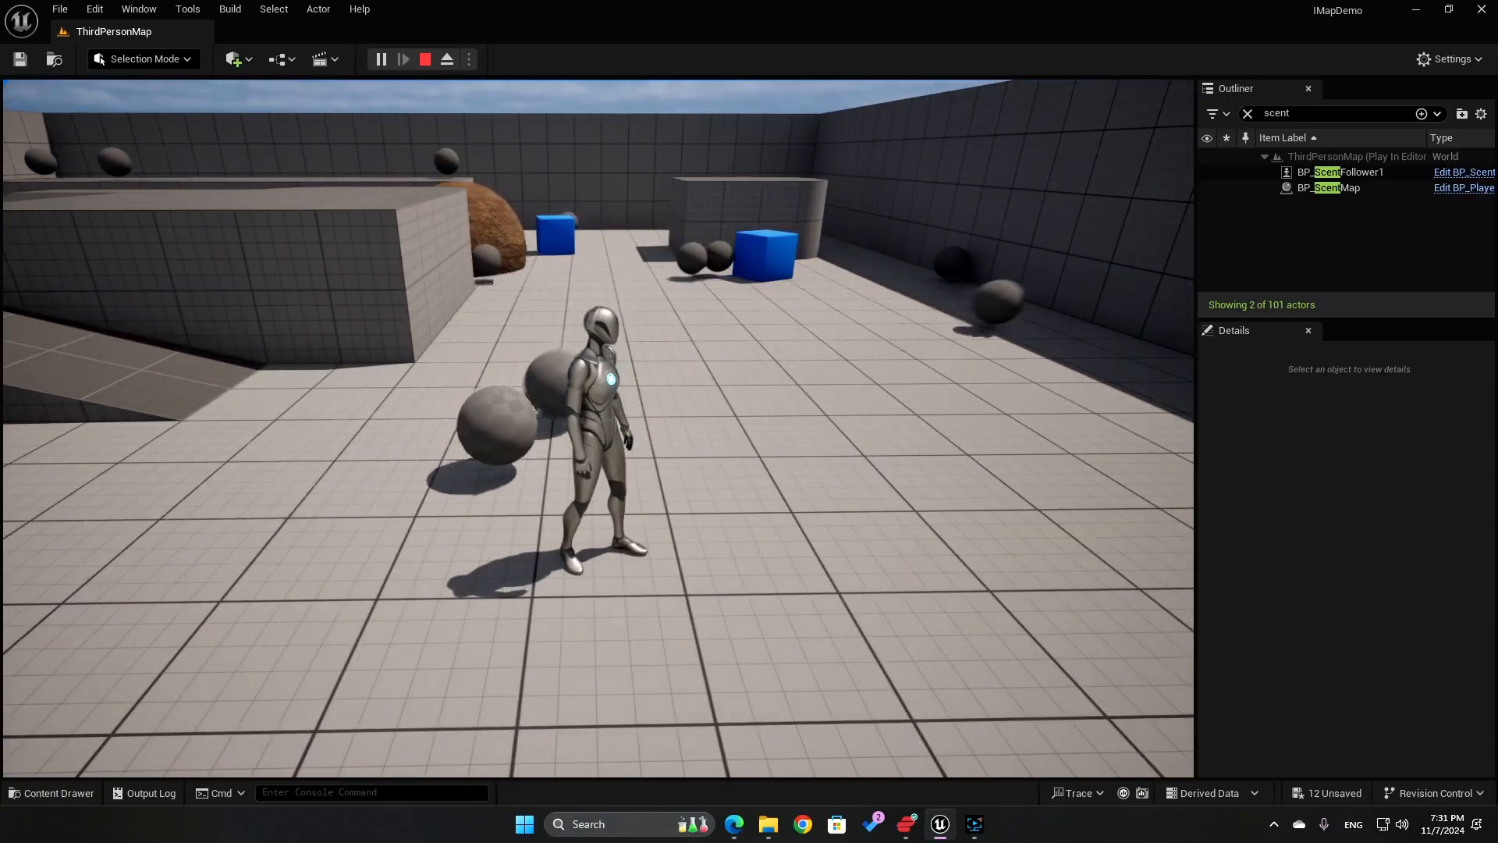
pyautogui.press('d')
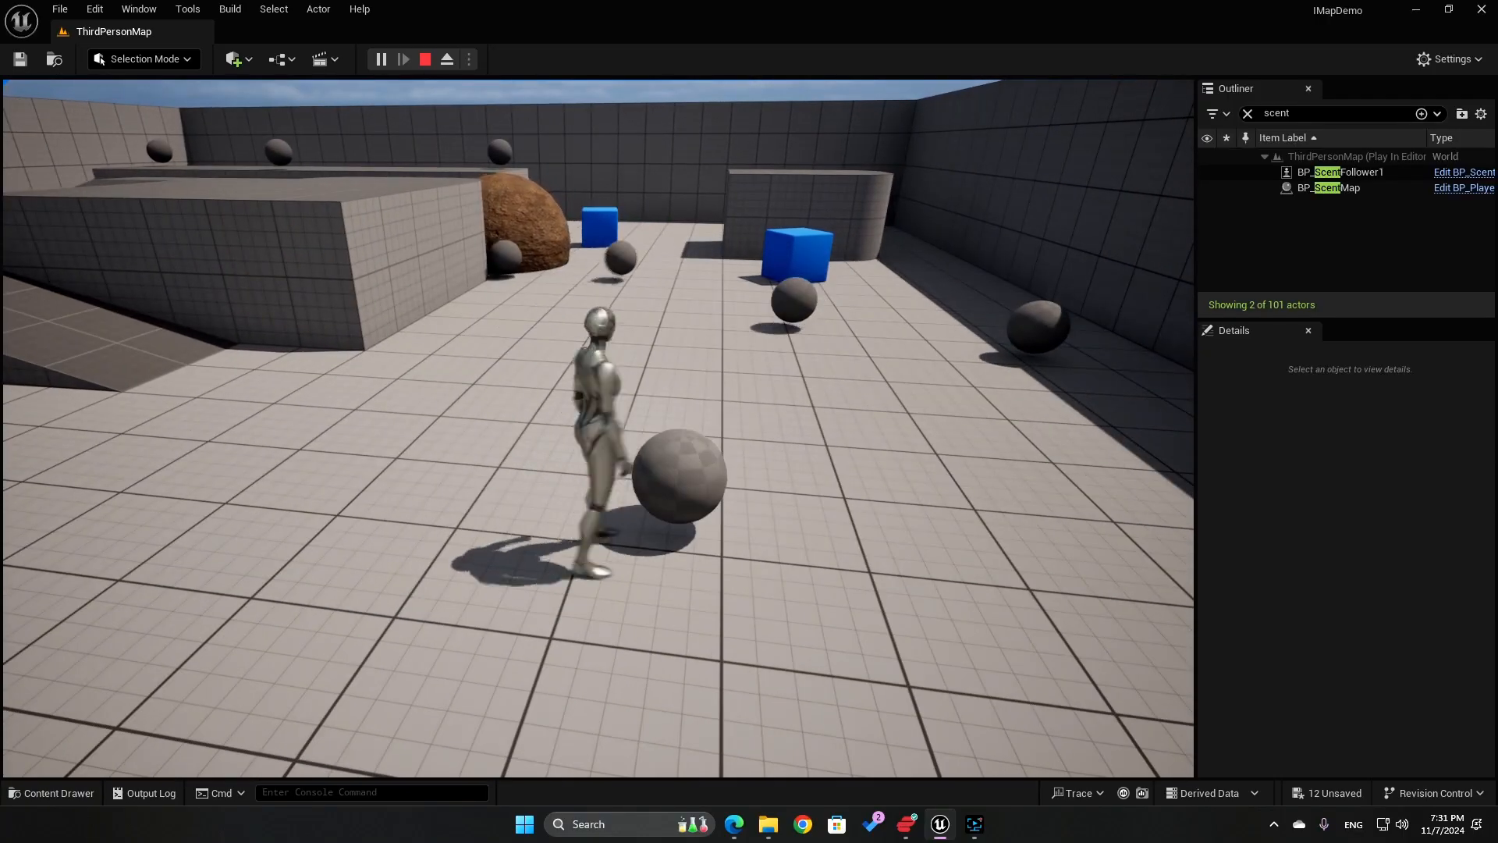